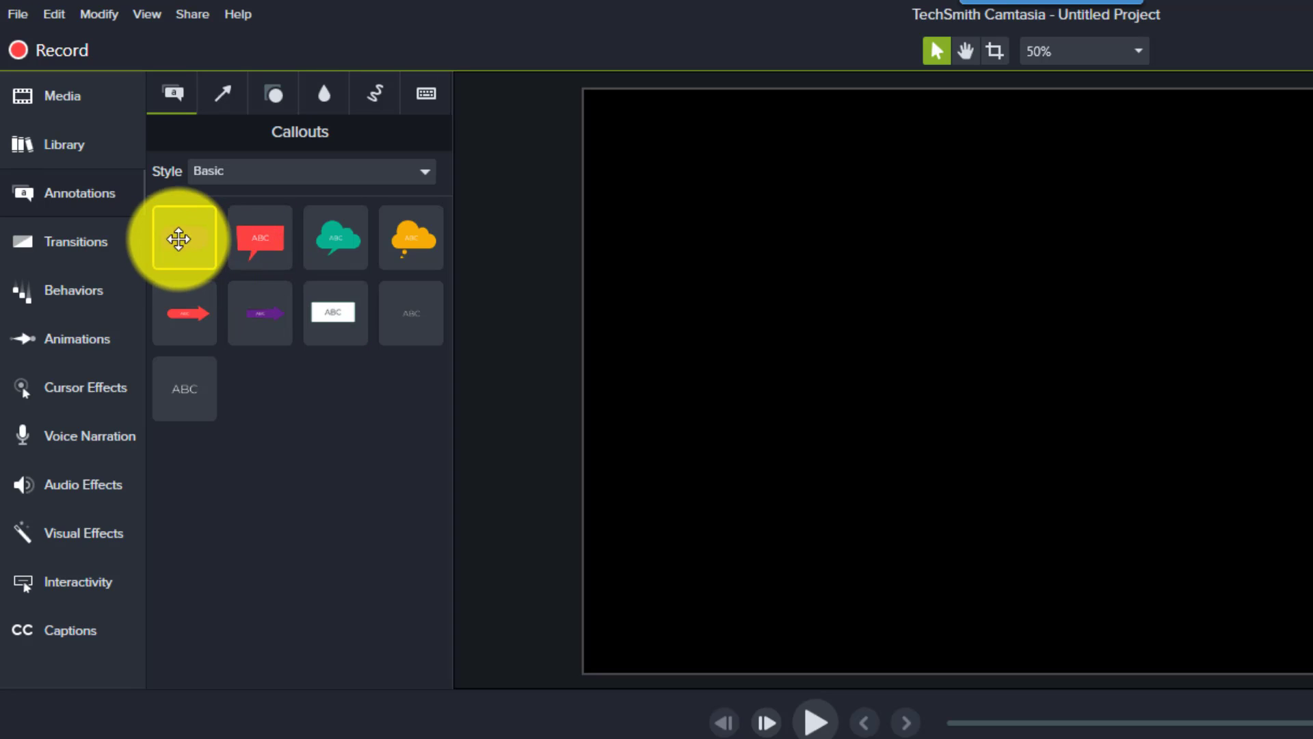
Step: Show the callouts of all styles in the annotation library and look through them
{"action": "left_click", "coordinate": [421, 435]}
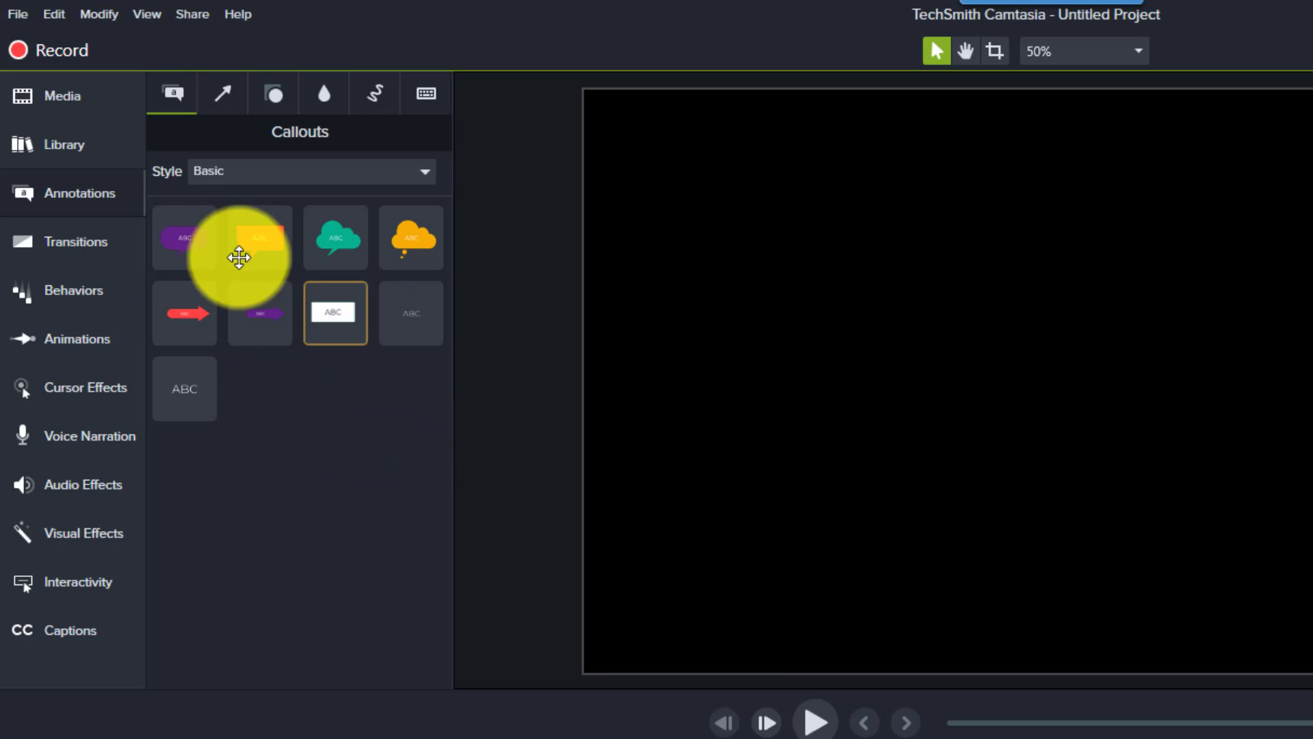
{"action": "left_click", "coordinate": [225, 172]}
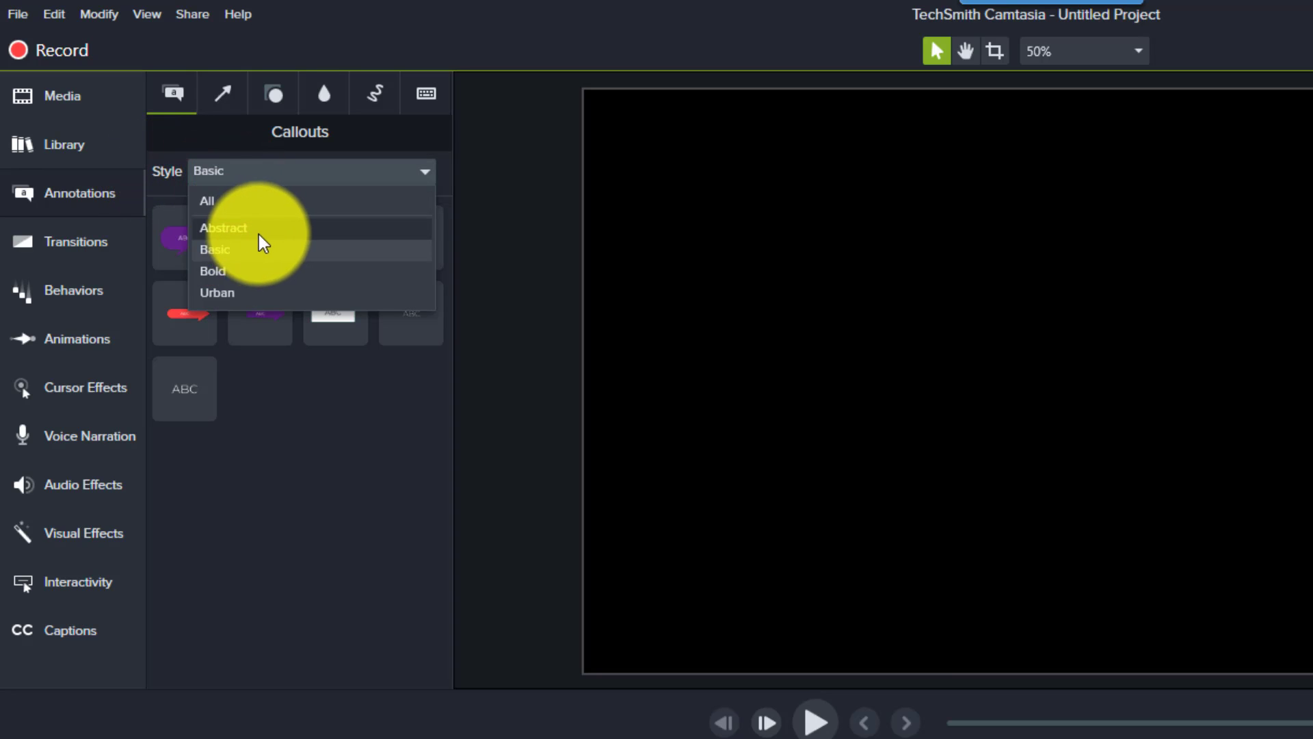
{"action": "left_click", "coordinate": [216, 204]}
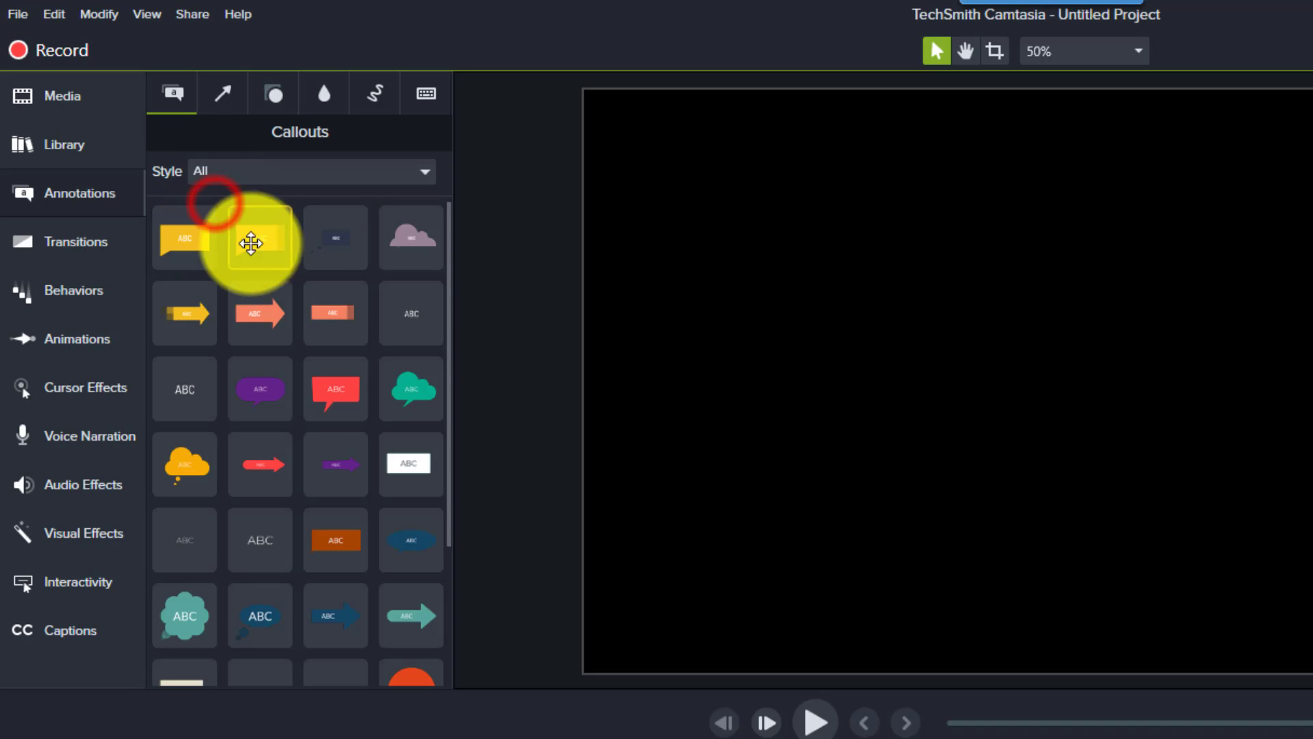
{"action": "scroll", "coordinate": [440, 328], "scroll_direction": "down", "scroll_amount": 5}
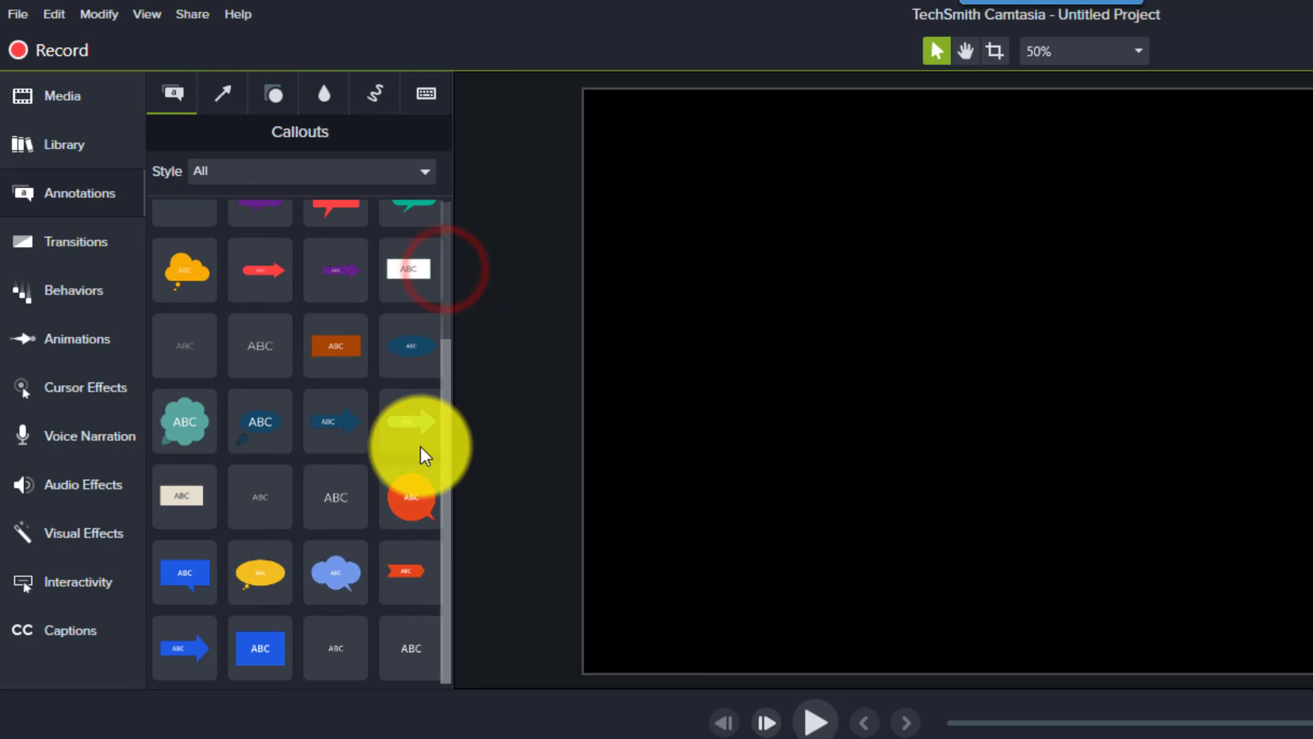
{"action": "scroll", "coordinate": [428, 317], "scroll_direction": "up", "scroll_amount": 2}
{"action": "scroll", "coordinate": [422, 287], "scroll_direction": "up", "scroll_amount": 3}
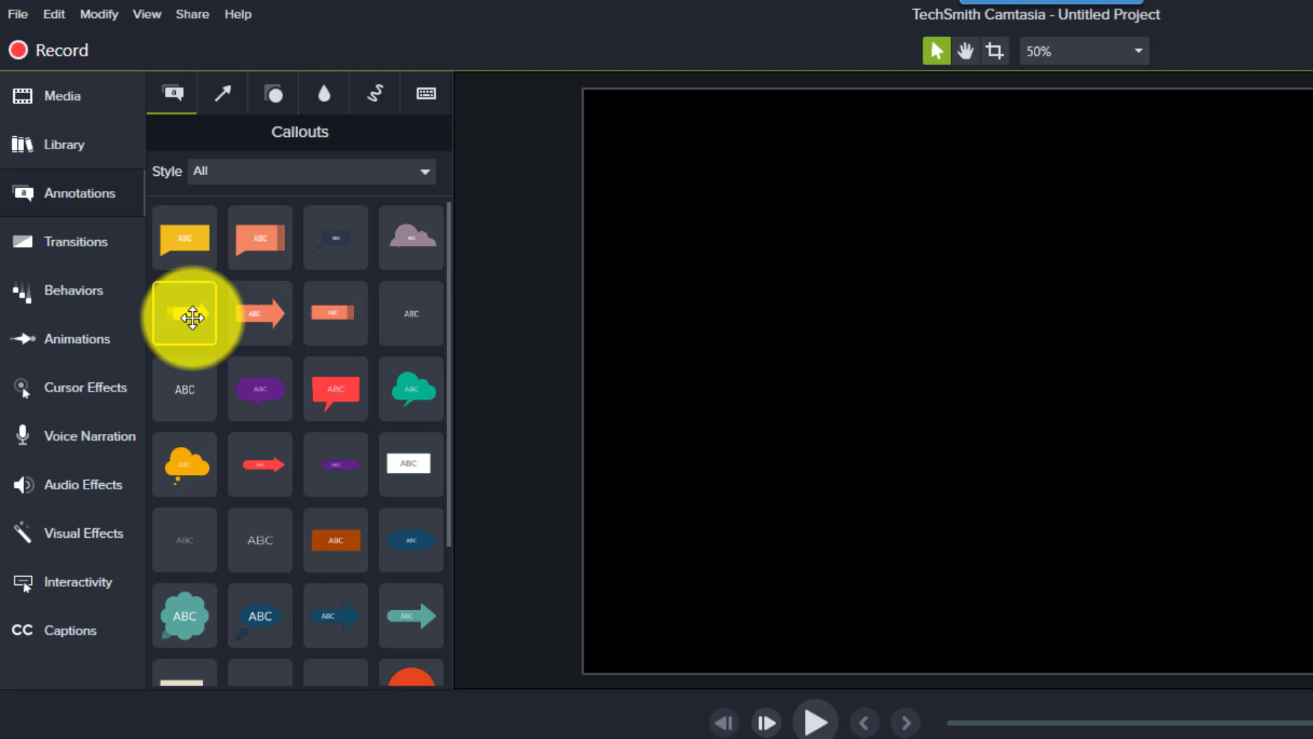
Step: Add the yellow rectangular speech bubble callout to the canvas and position it slightly above the centre
{"action": "left_click_drag", "start_coordinate": [190, 239], "coordinate": [971, 307]}
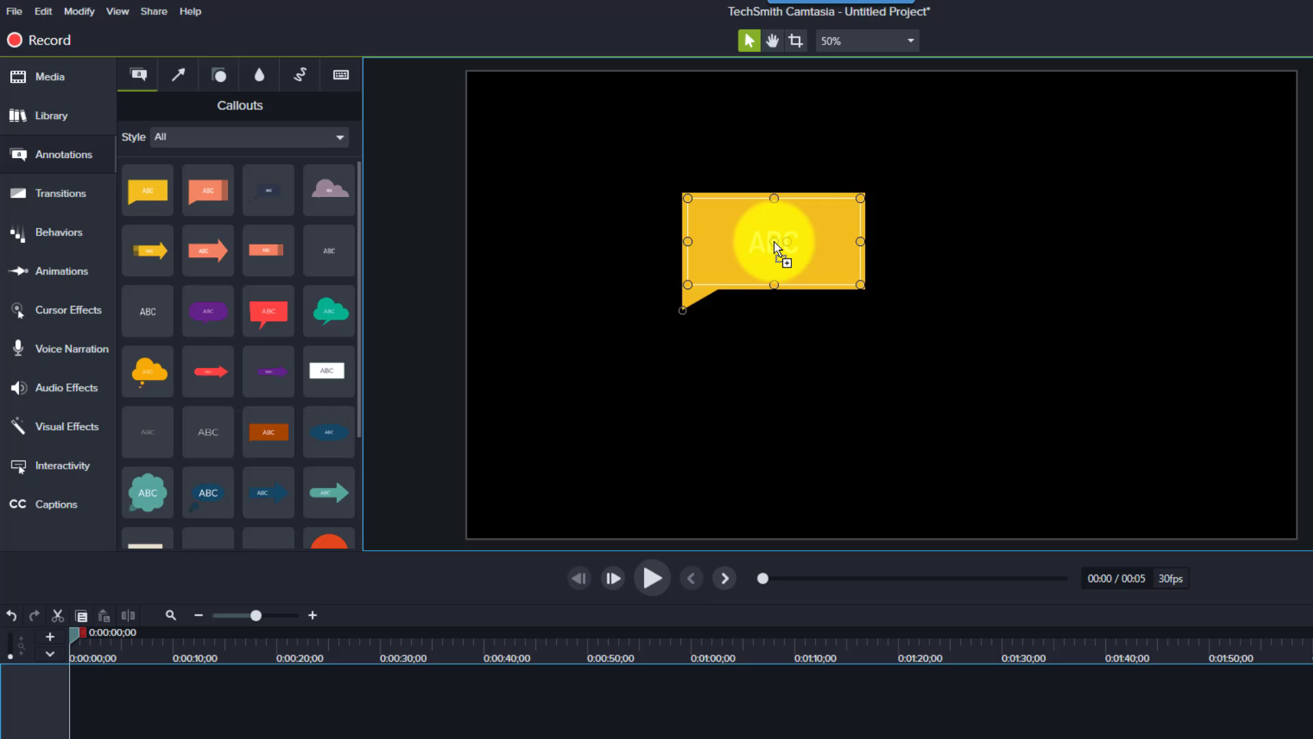
{"action": "left_click_drag", "start_coordinate": [775, 246], "coordinate": [882, 305]}
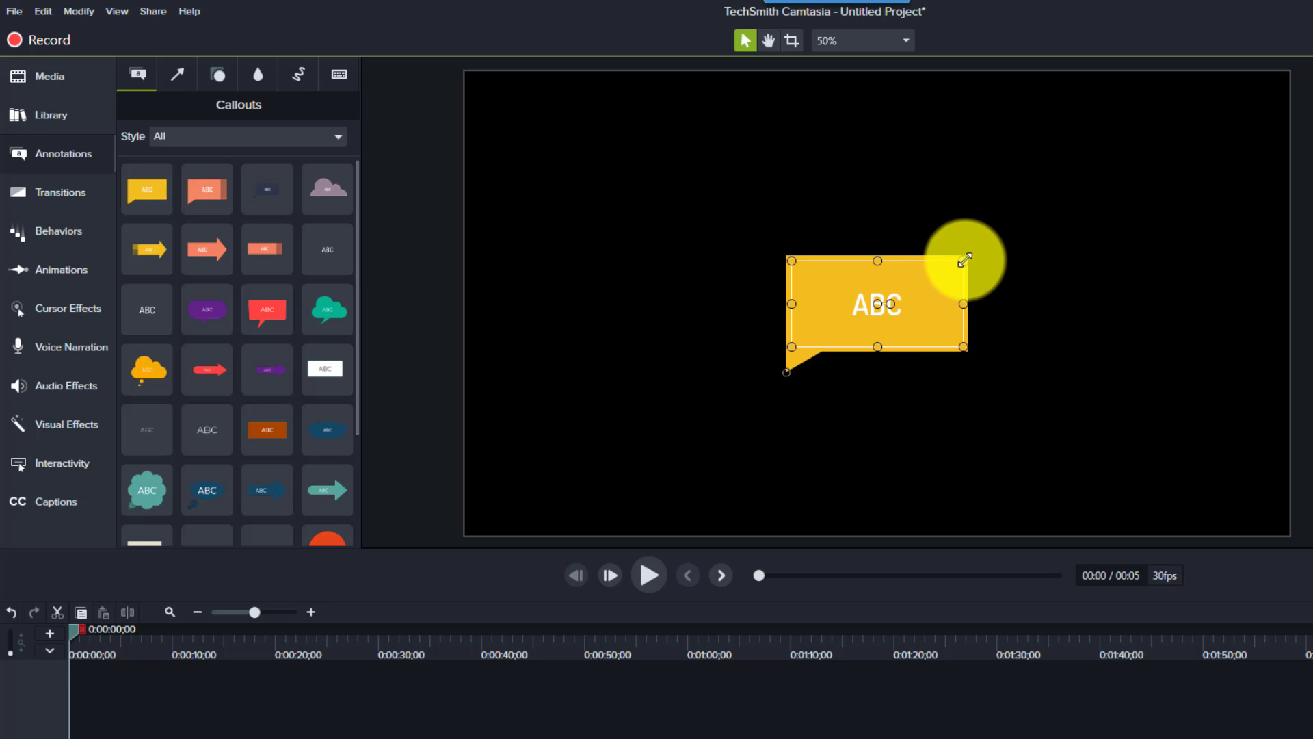
{"action": "left_click_drag", "start_coordinate": [963, 261], "coordinate": [946, 303]}
Step: Lengthen the yellow speech bubble's tail so it points down below the bubble's lower-left corner
{"action": "left_click_drag", "start_coordinate": [797, 376], "coordinate": [802, 407]}
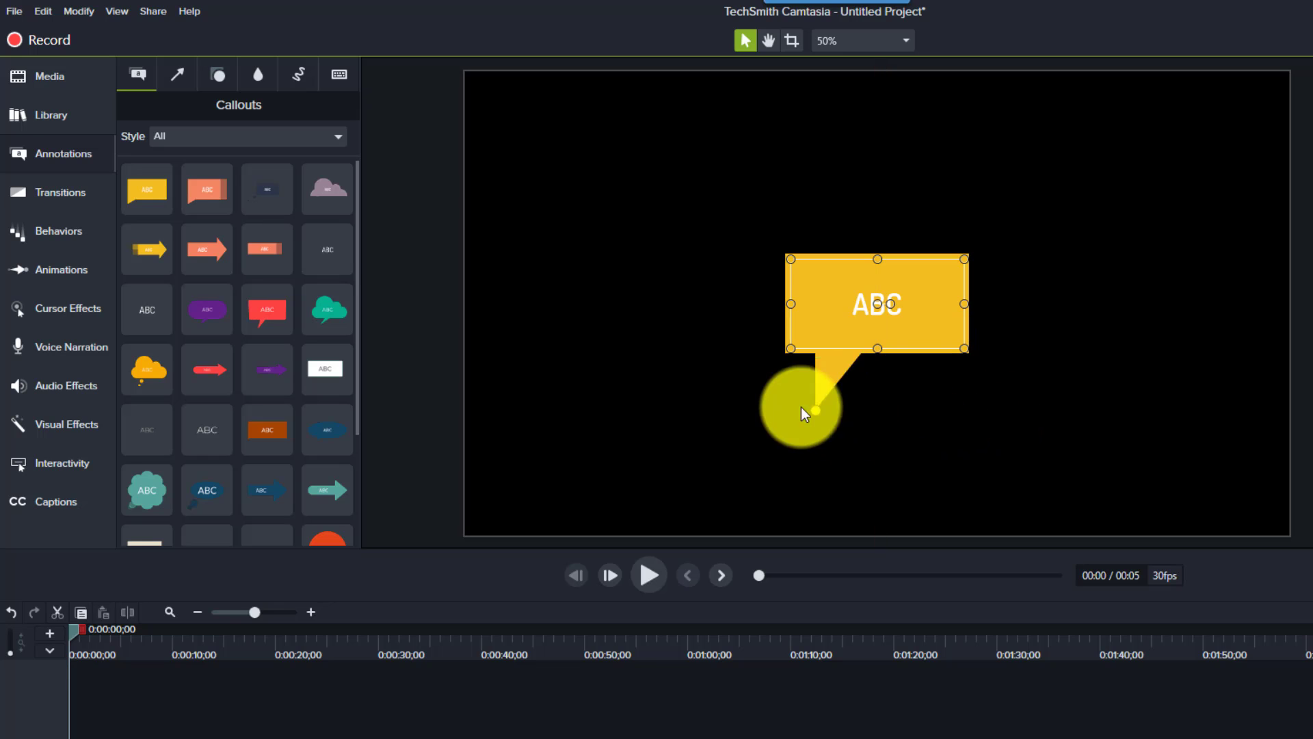
{"action": "left_click_drag", "start_coordinate": [711, 232], "coordinate": [1026, 389]}
{"action": "left_click_drag", "start_coordinate": [833, 417], "coordinate": [786, 413]}
{"action": "left_click", "coordinate": [914, 428]}
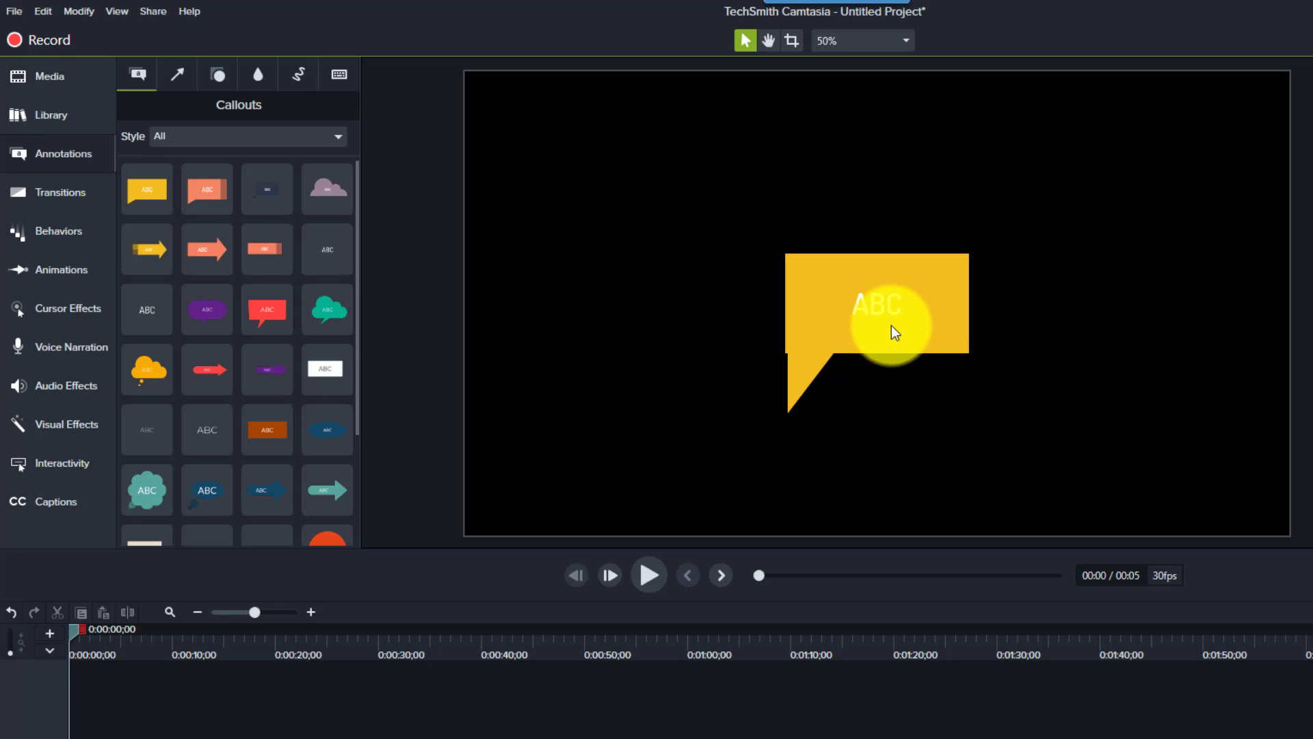
Step: Replace the yellow speech bubble's placeholder text with "test text"
{"action": "left_click", "coordinate": [880, 306]}
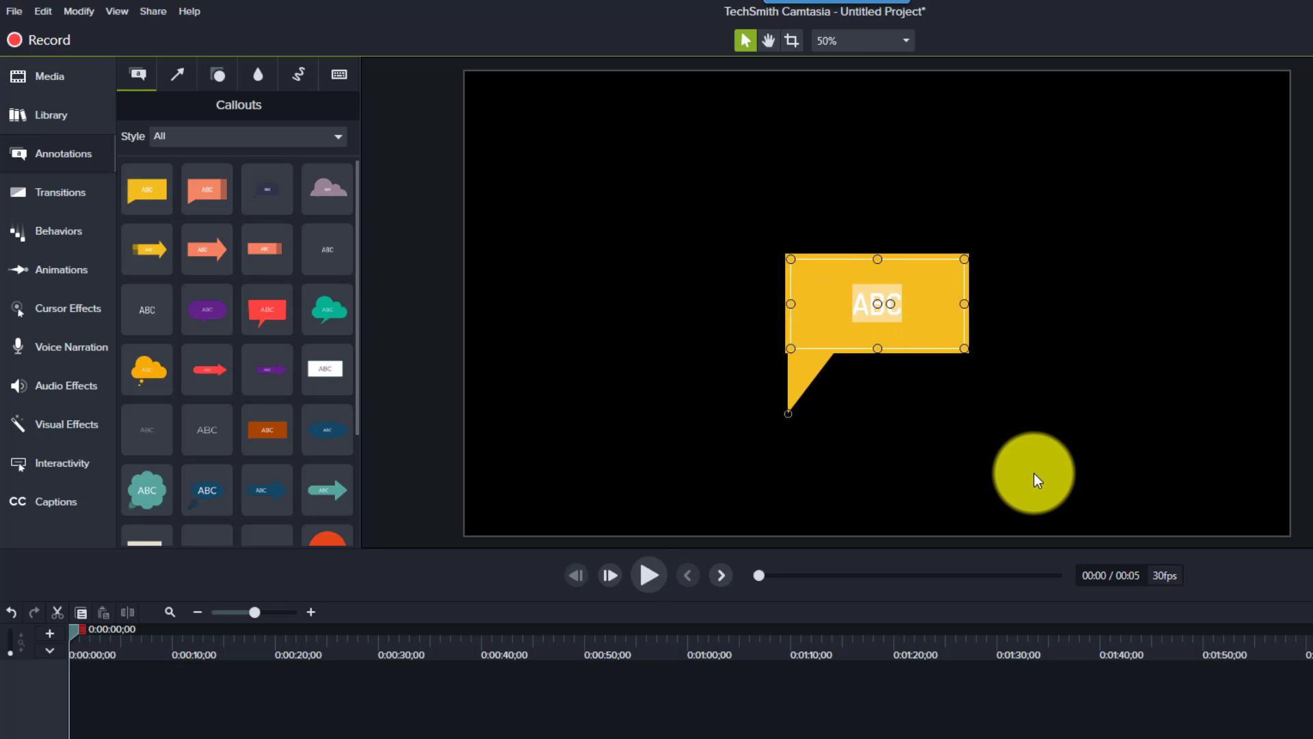
{"action": "type", "text": "te"}
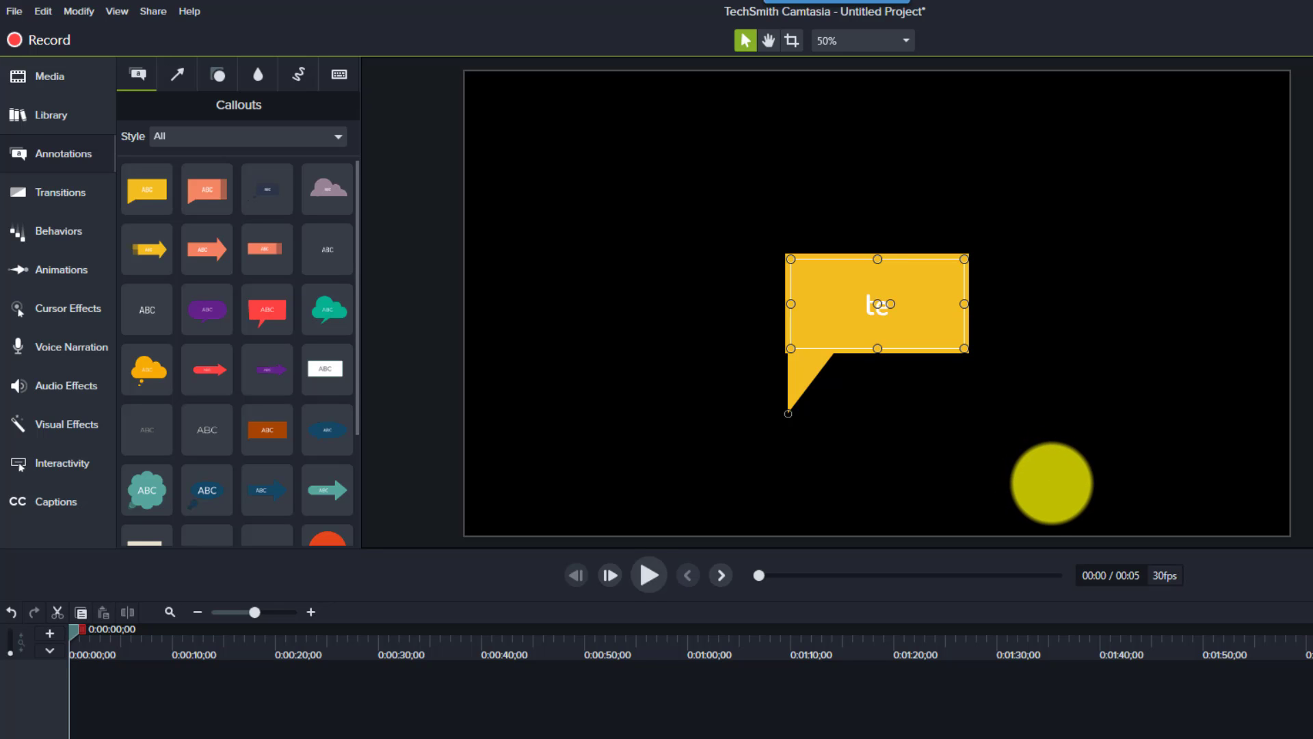
{"action": "type", "text": "stetext"}
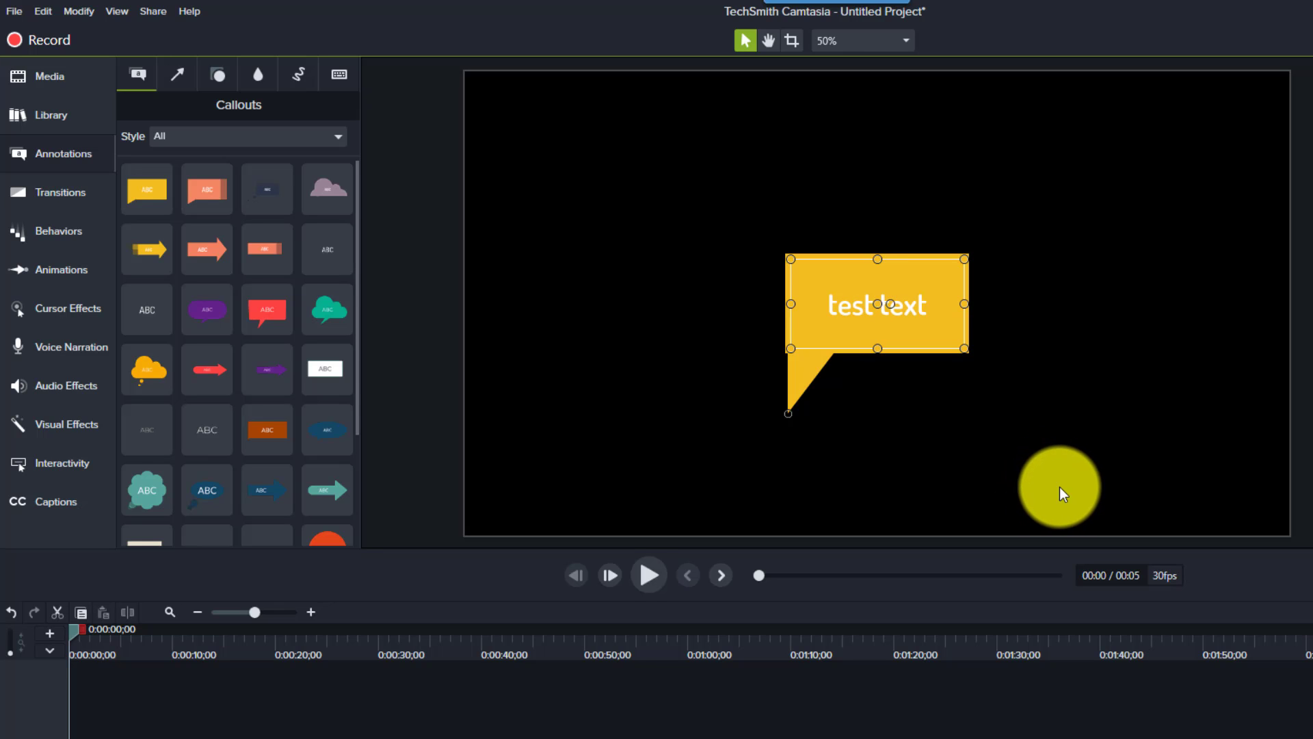
{"action": "left_click", "coordinate": [965, 439]}
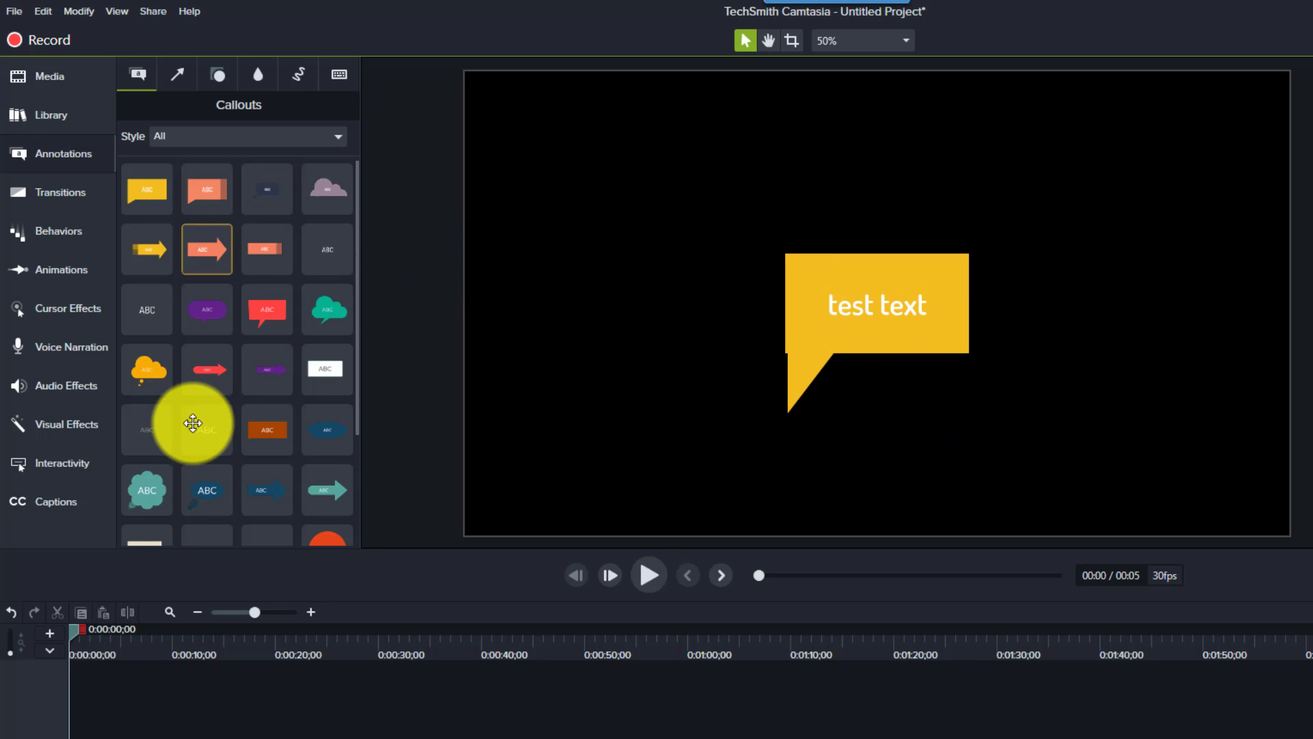
Step: Move the yellow speech bubble to the canvas's upper-left corner and place the salmon arrow callout below it
{"action": "left_click_drag", "start_coordinate": [834, 317], "coordinate": [548, 163]}
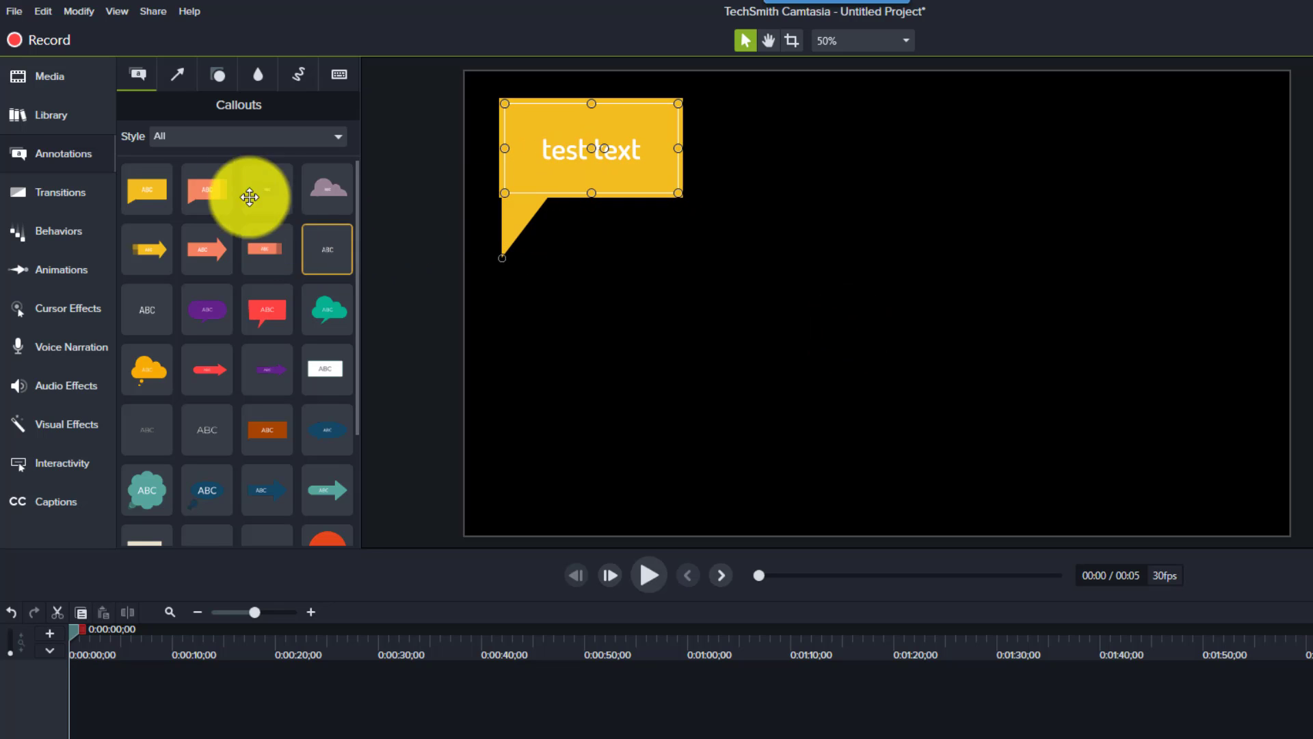
{"action": "left_click_drag", "start_coordinate": [222, 259], "coordinate": [609, 329]}
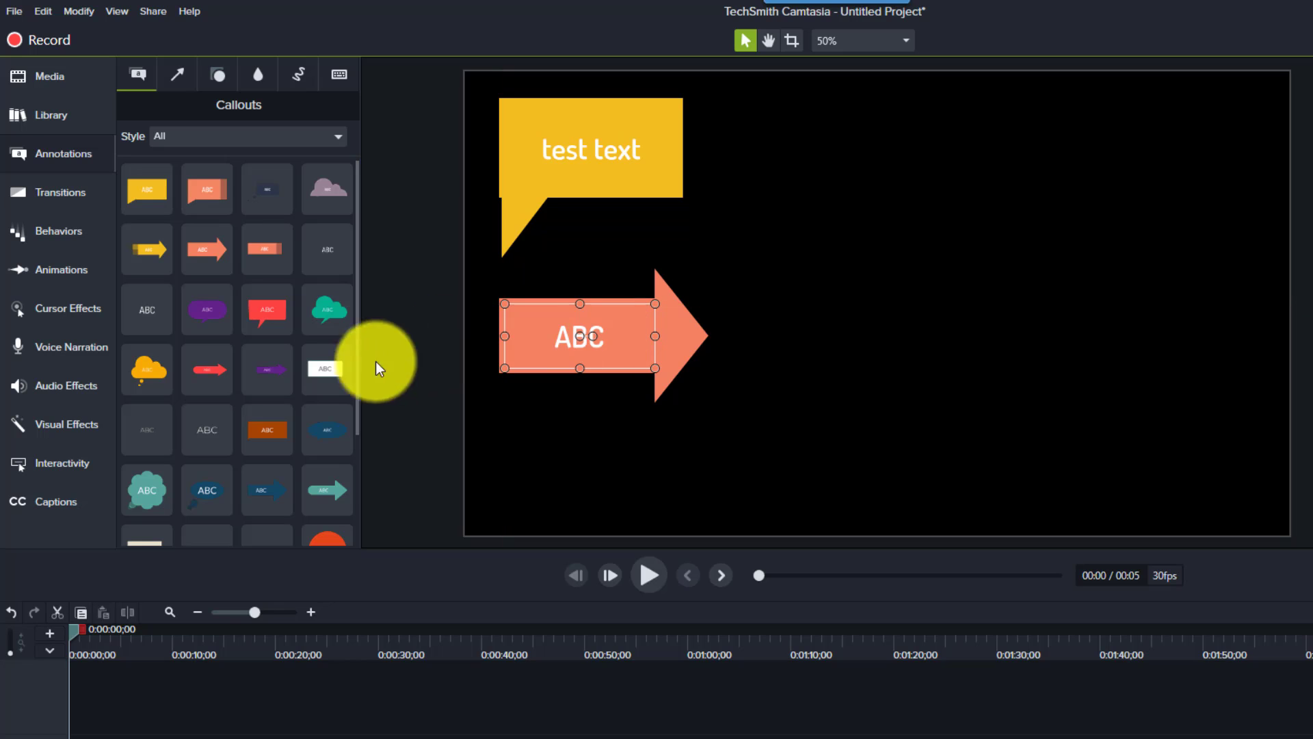
Step: Add the white text rectangle callout near the canvas's upper middle and a plain white text callout below it
{"action": "left_click_drag", "start_coordinate": [326, 369], "coordinate": [908, 176]}
{"action": "scroll", "coordinate": [262, 432], "scroll_direction": "down", "scroll_amount": 3}
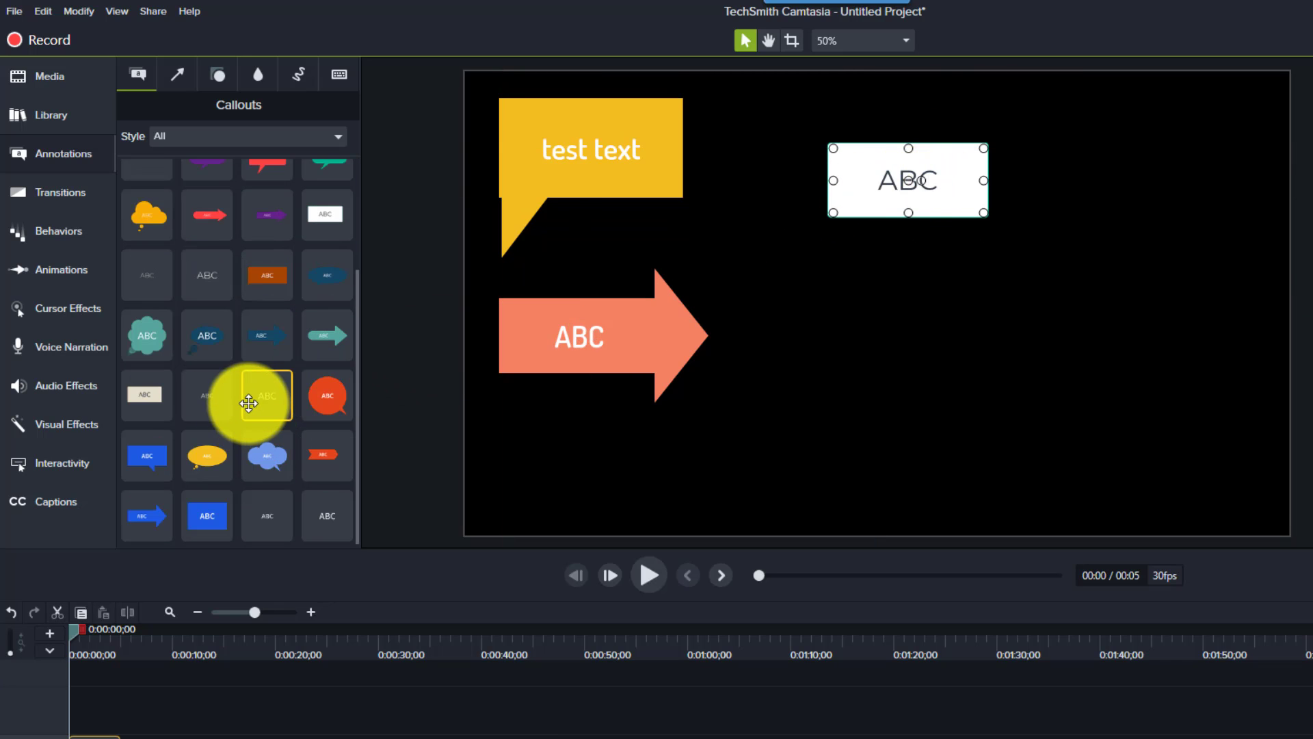
{"action": "left_click_drag", "start_coordinate": [259, 396], "coordinate": [897, 358]}
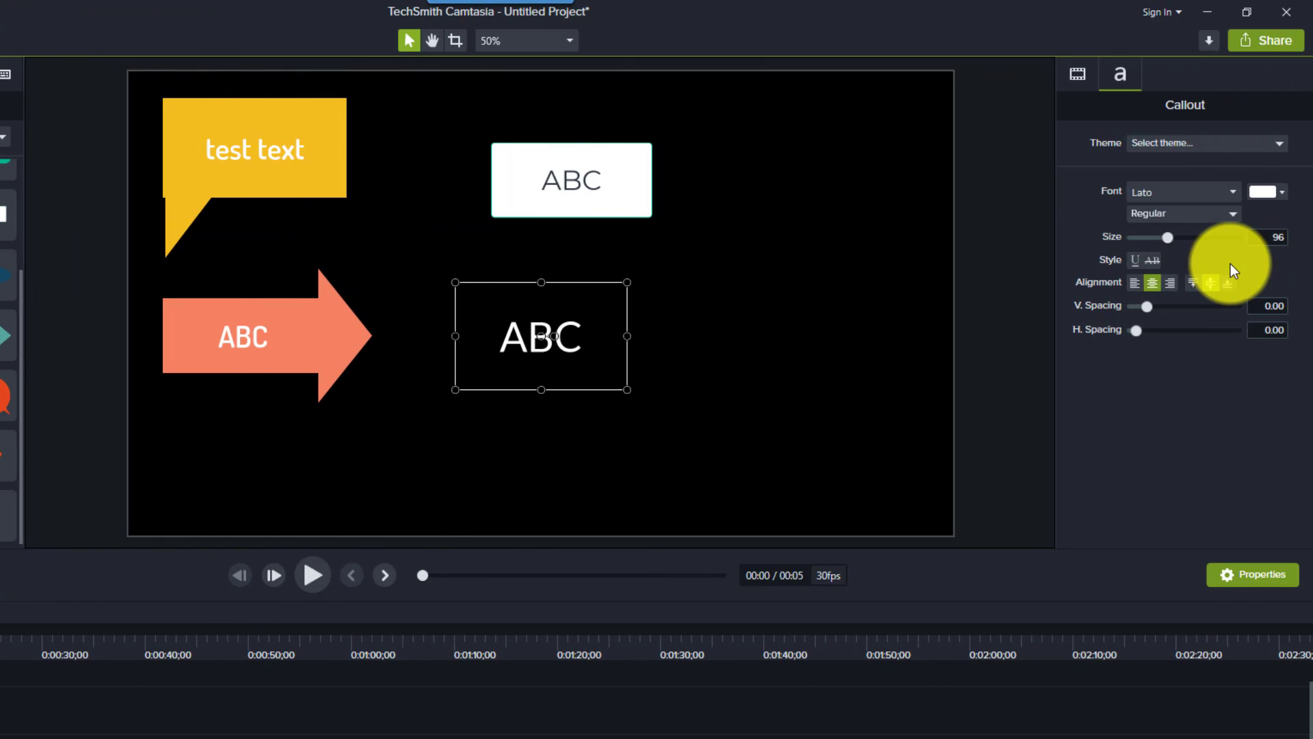
Step: Scale the plain text callout to 112.5% and rotate it to Z -222.0°, Y -7.1° and X 8.1°
{"action": "left_click", "coordinate": [1075, 73]}
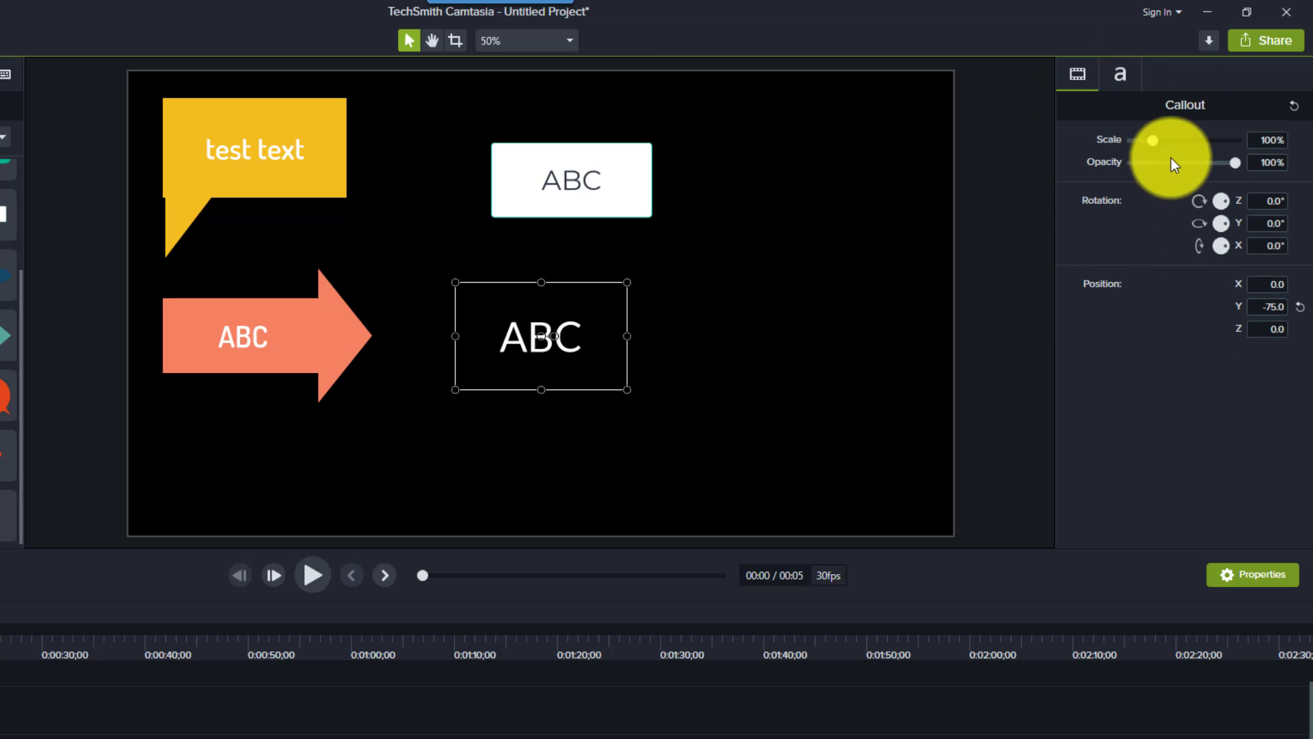
{"action": "left_click_drag", "start_coordinate": [1155, 138], "coordinate": [1155, 140]}
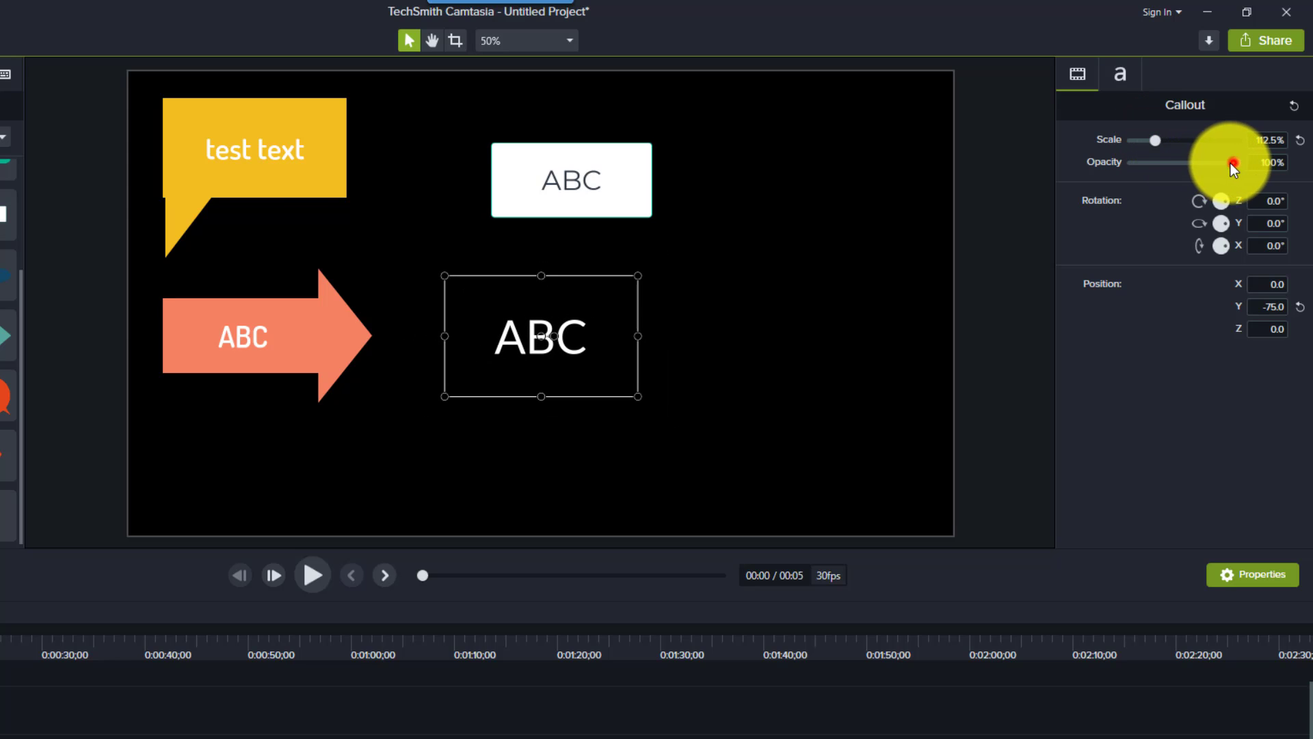
{"action": "left_click_drag", "start_coordinate": [1229, 163], "coordinate": [1232, 250]}
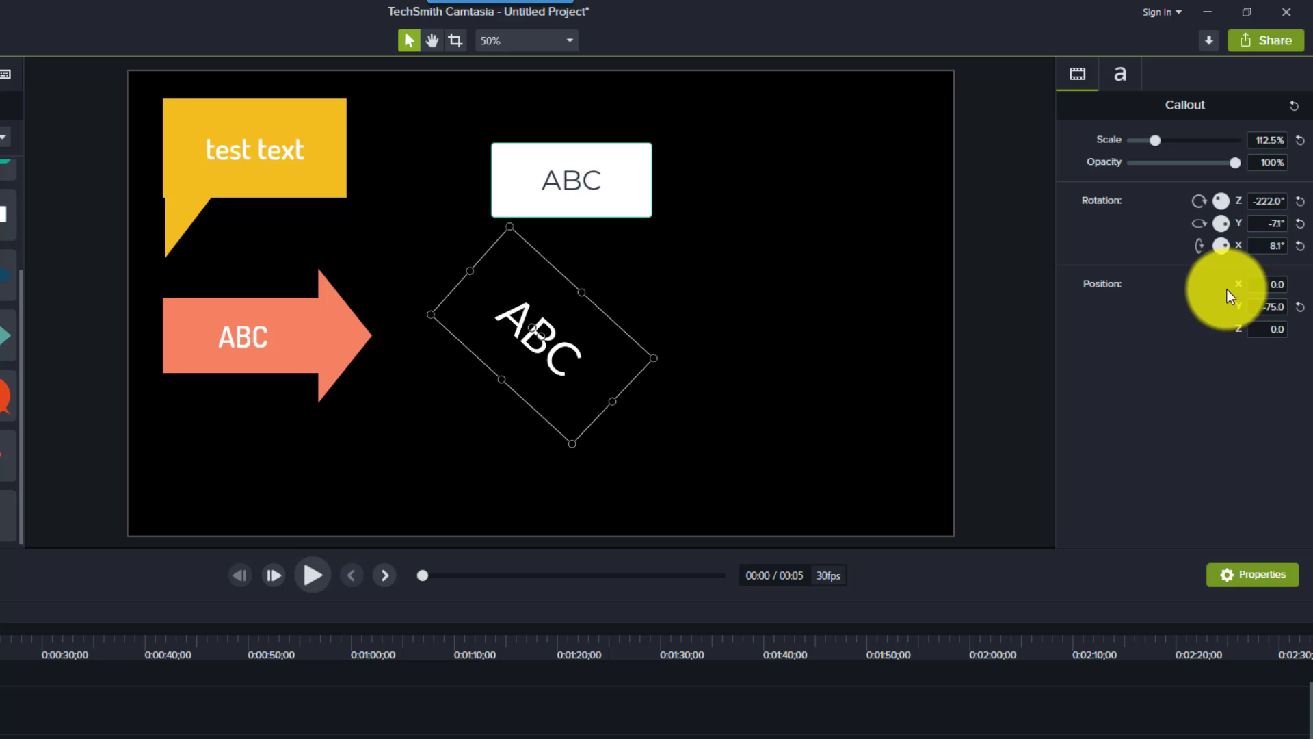
Step: Move the plain text callout to position X 280.0, Y -101.8, Z 31.1 and set its Z rotation to -180.0°
{"action": "left_click", "coordinate": [1272, 286]}
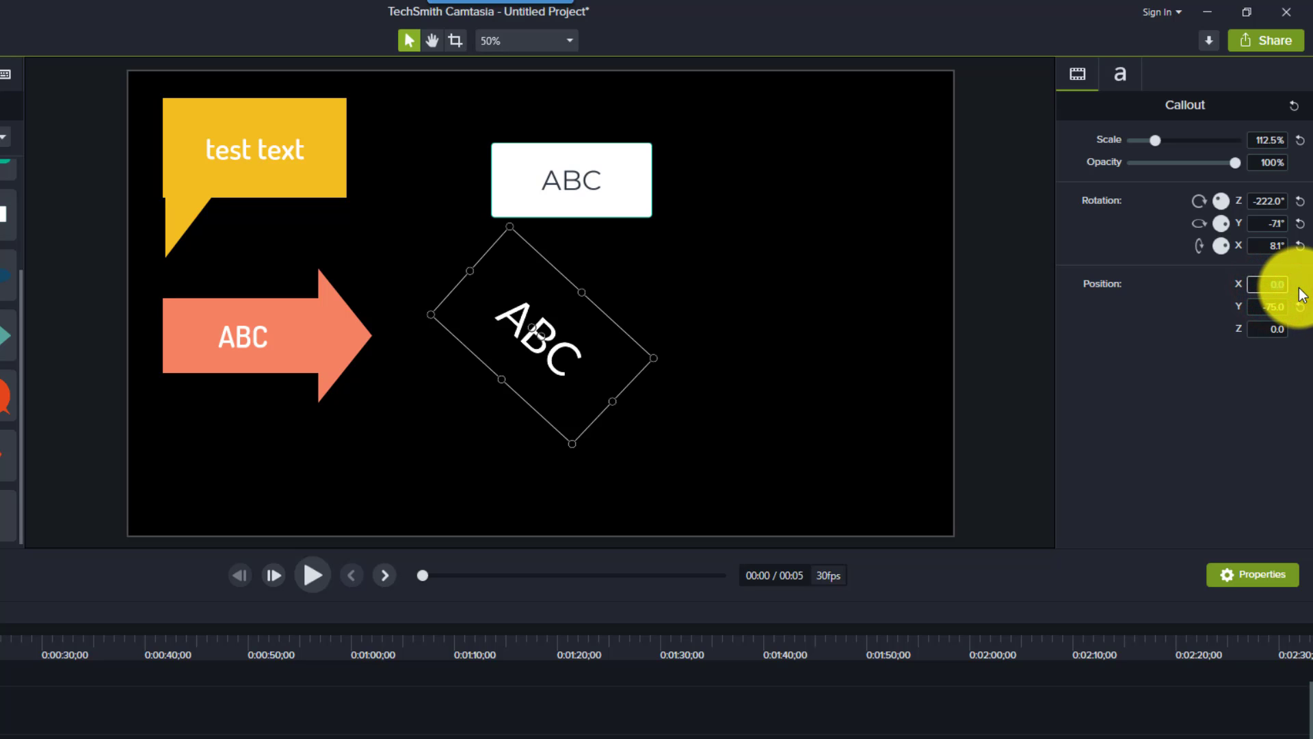
{"action": "left_click_drag", "start_coordinate": [556, 344], "coordinate": [719, 366]}
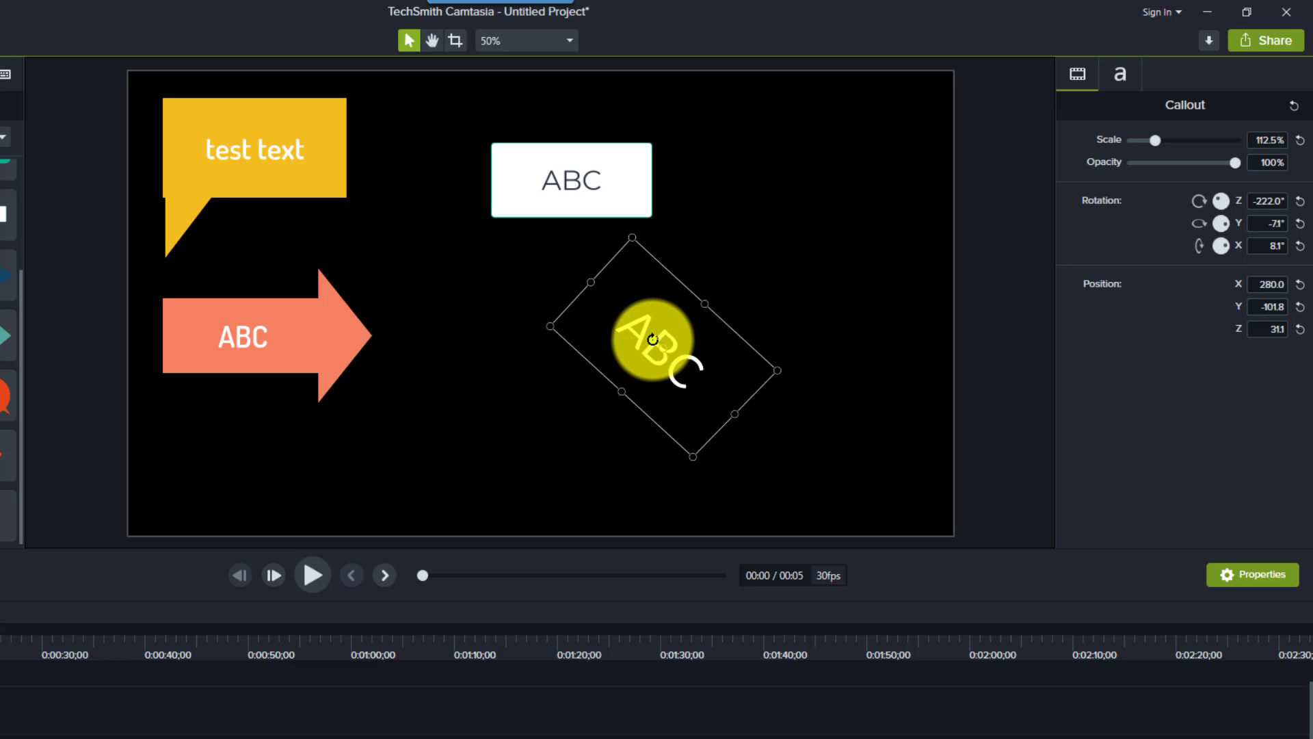
{"action": "mouse_move", "coordinate": [655, 339]}
{"action": "left_mouse_down"}
{"action": "mouse_move", "coordinate": [655, 355]}
{"action": "mouse_move", "coordinate": [639, 357]}
{"action": "mouse_move", "coordinate": [651, 363]}
{"action": "mouse_move", "coordinate": [645, 347]}
{"action": "left_mouse_up"}
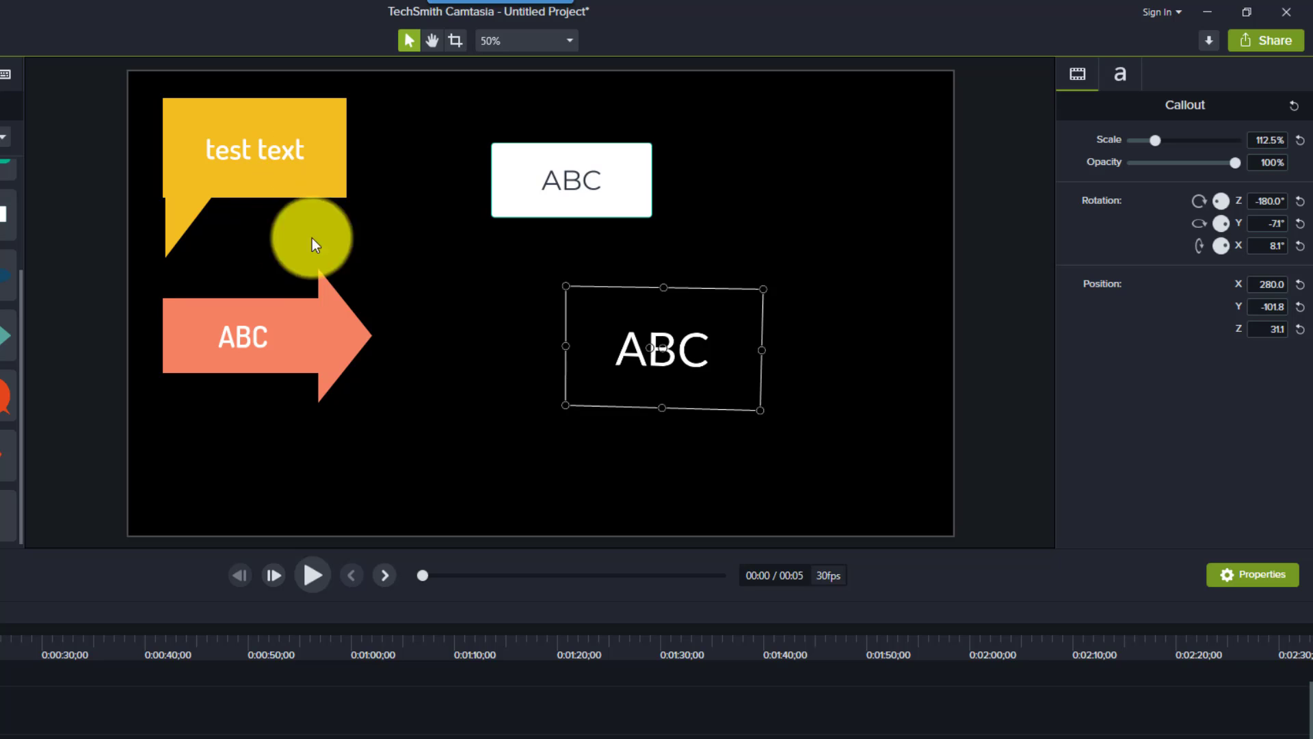
Step: Change the white rectangle callout's shape to Thought Bubble 1
{"action": "left_click", "coordinate": [631, 187]}
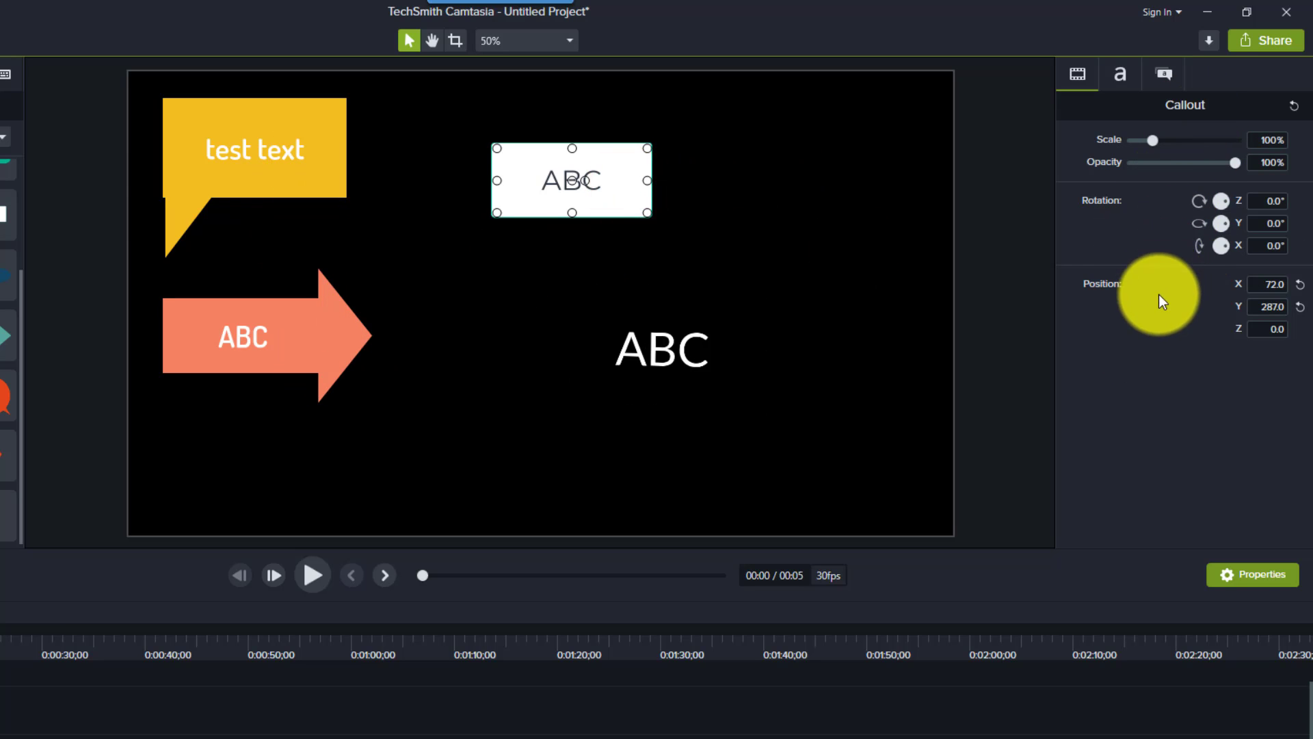
{"action": "left_click", "coordinate": [1166, 75]}
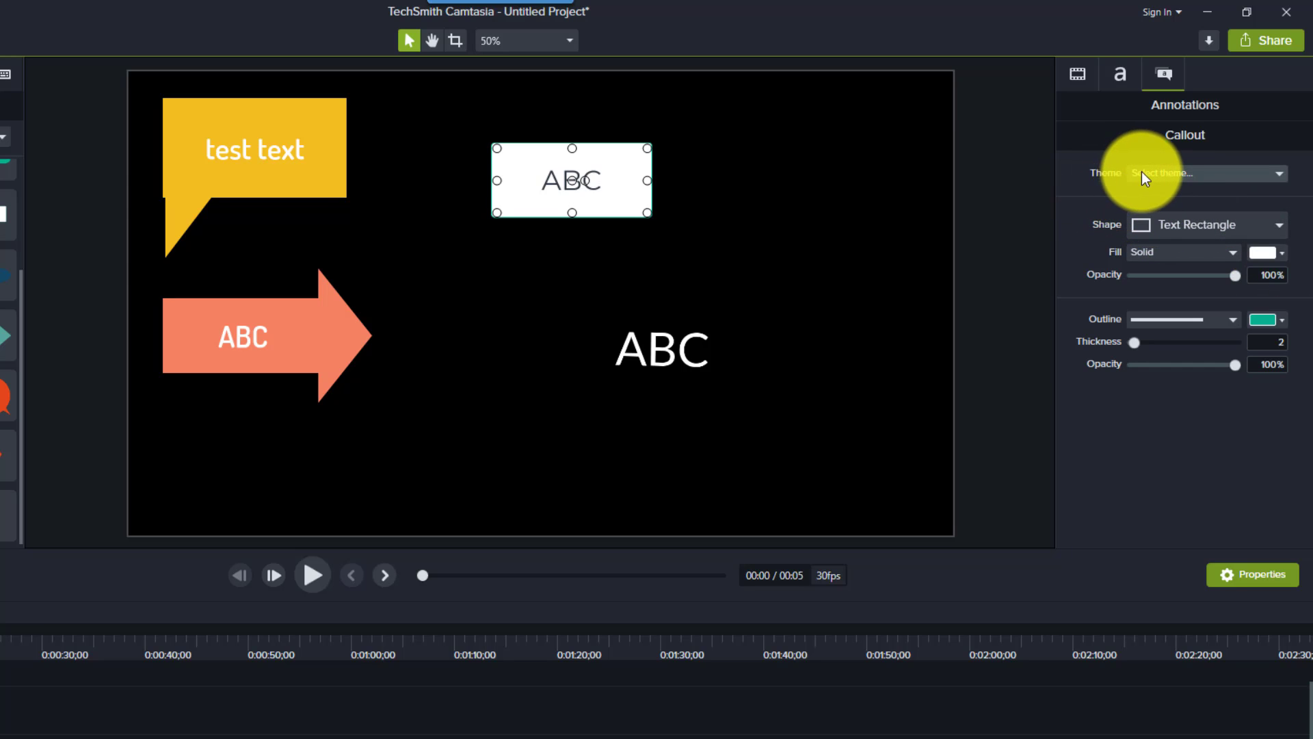
{"action": "left_click", "coordinate": [1176, 172]}
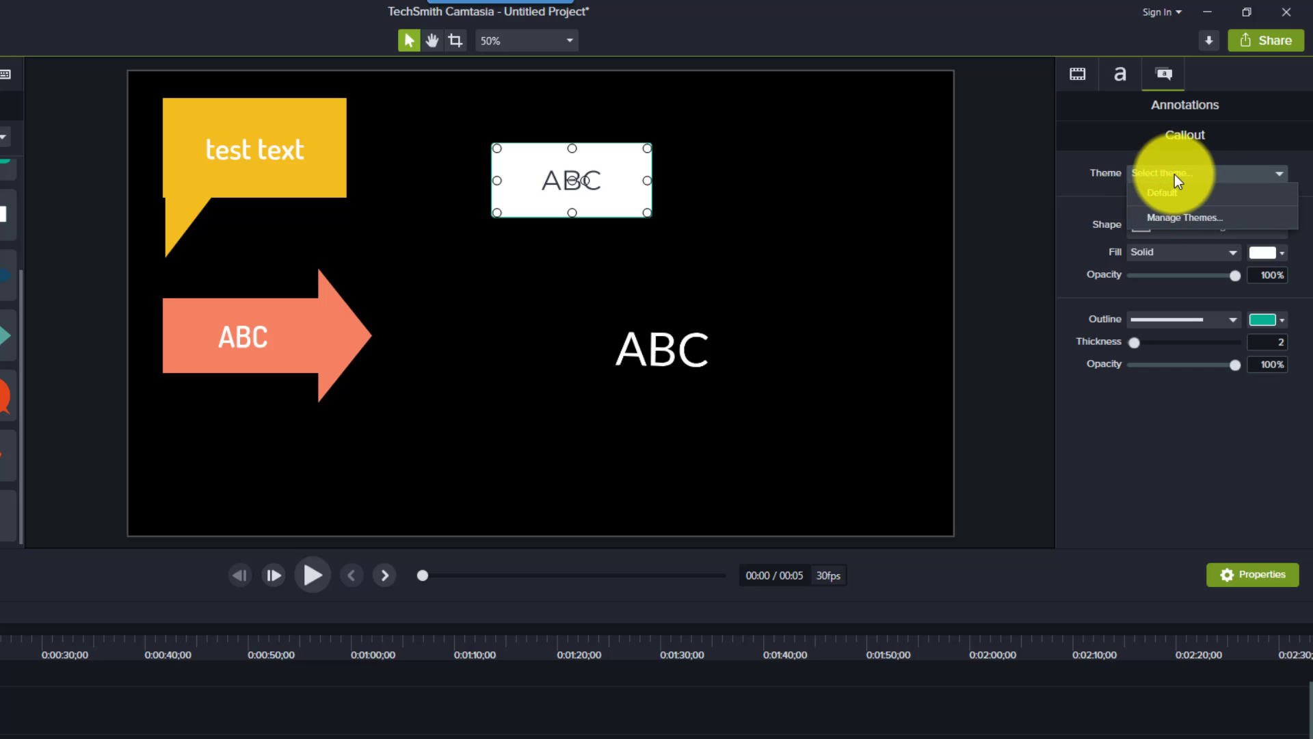
{"action": "left_click", "coordinate": [1178, 169]}
{"action": "left_click", "coordinate": [1175, 223]}
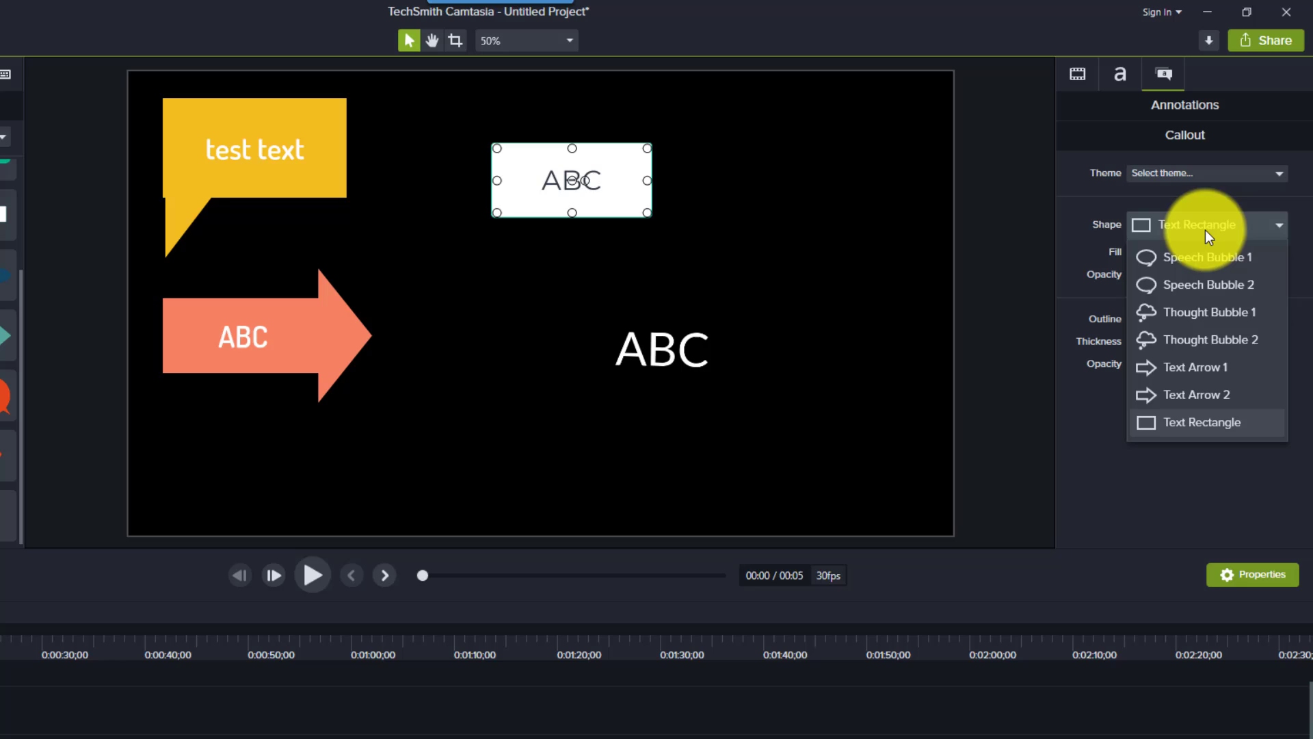
{"action": "left_click", "coordinate": [1195, 314]}
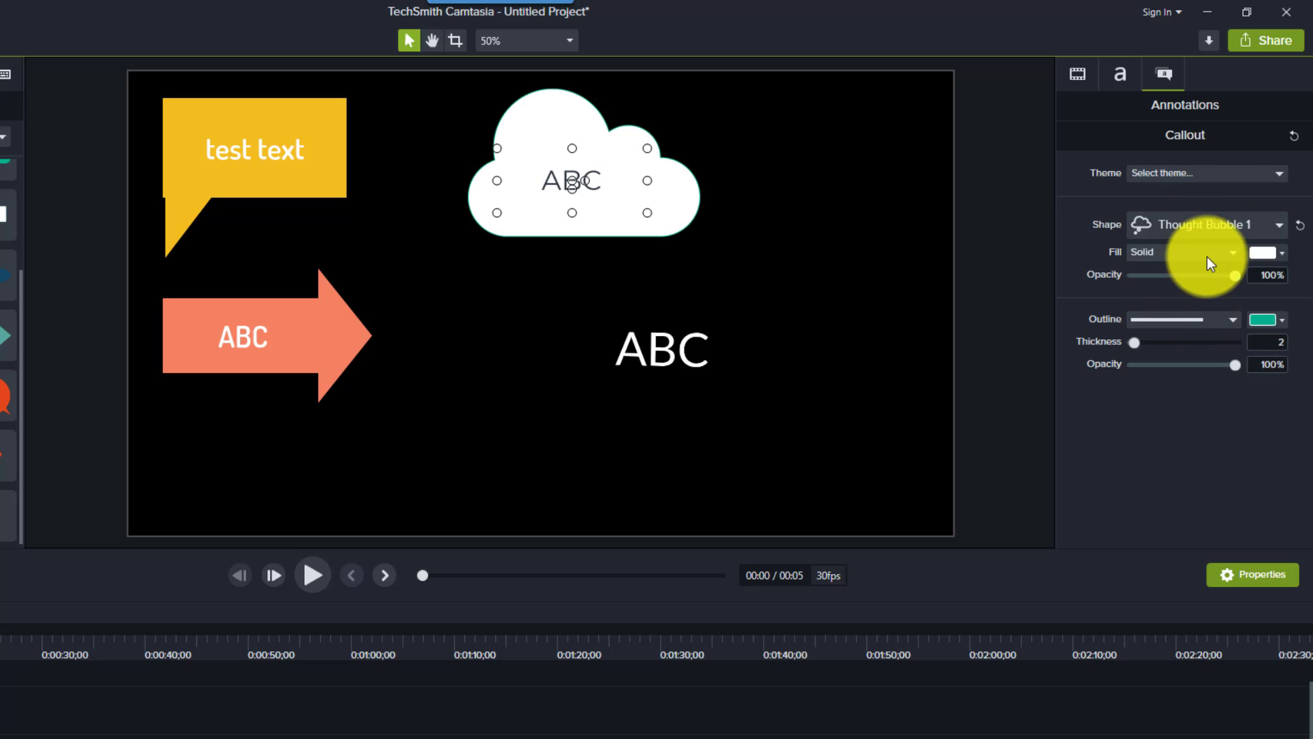
Step: Give the thought bubble callout a gradient fill in dark red #9A1B1B and set the fill opacity to 83%
{"action": "left_click", "coordinate": [1233, 253]}
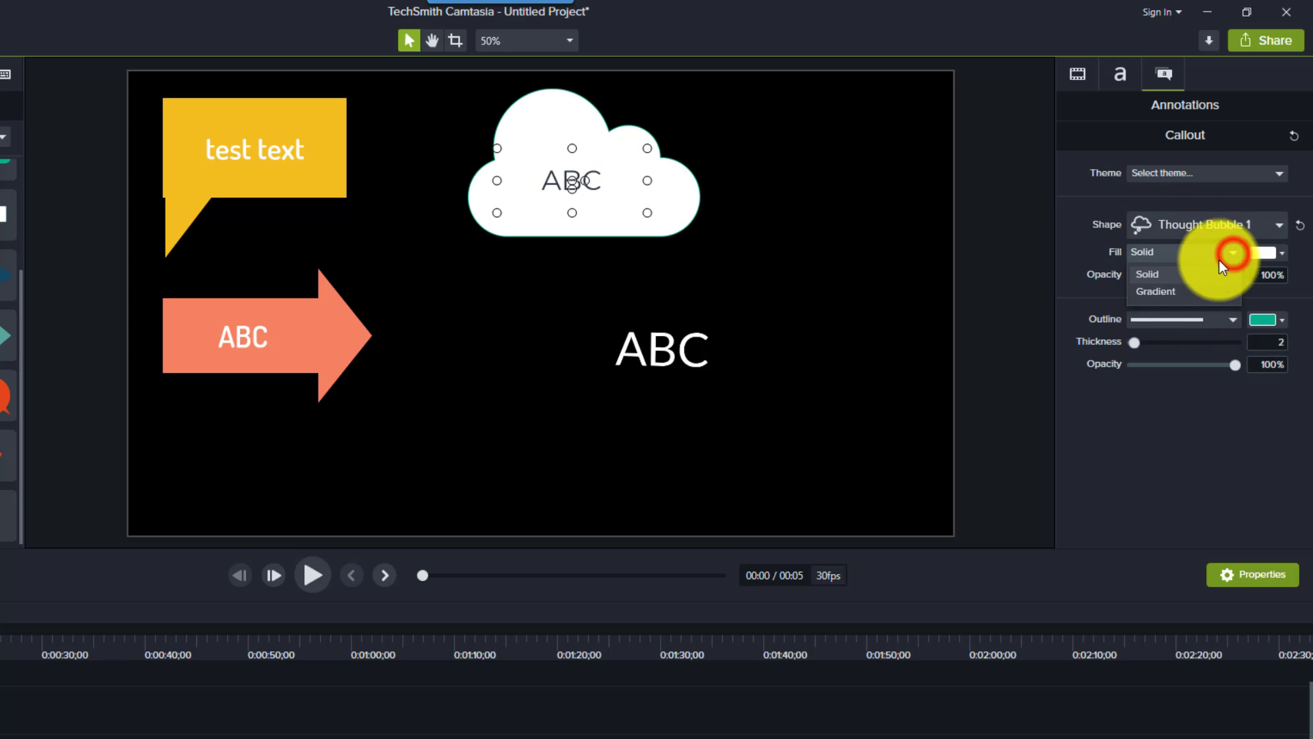
{"action": "left_click", "coordinate": [1162, 294]}
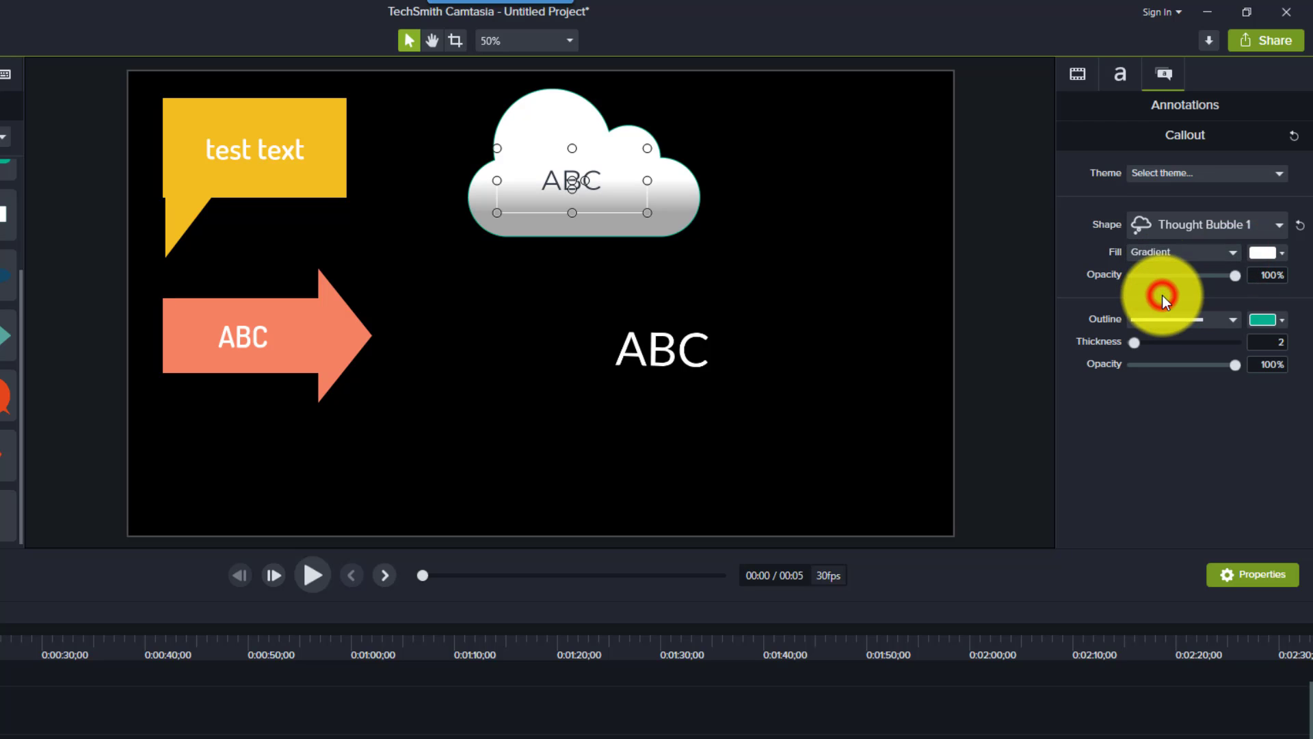
{"action": "left_click", "coordinate": [1208, 253]}
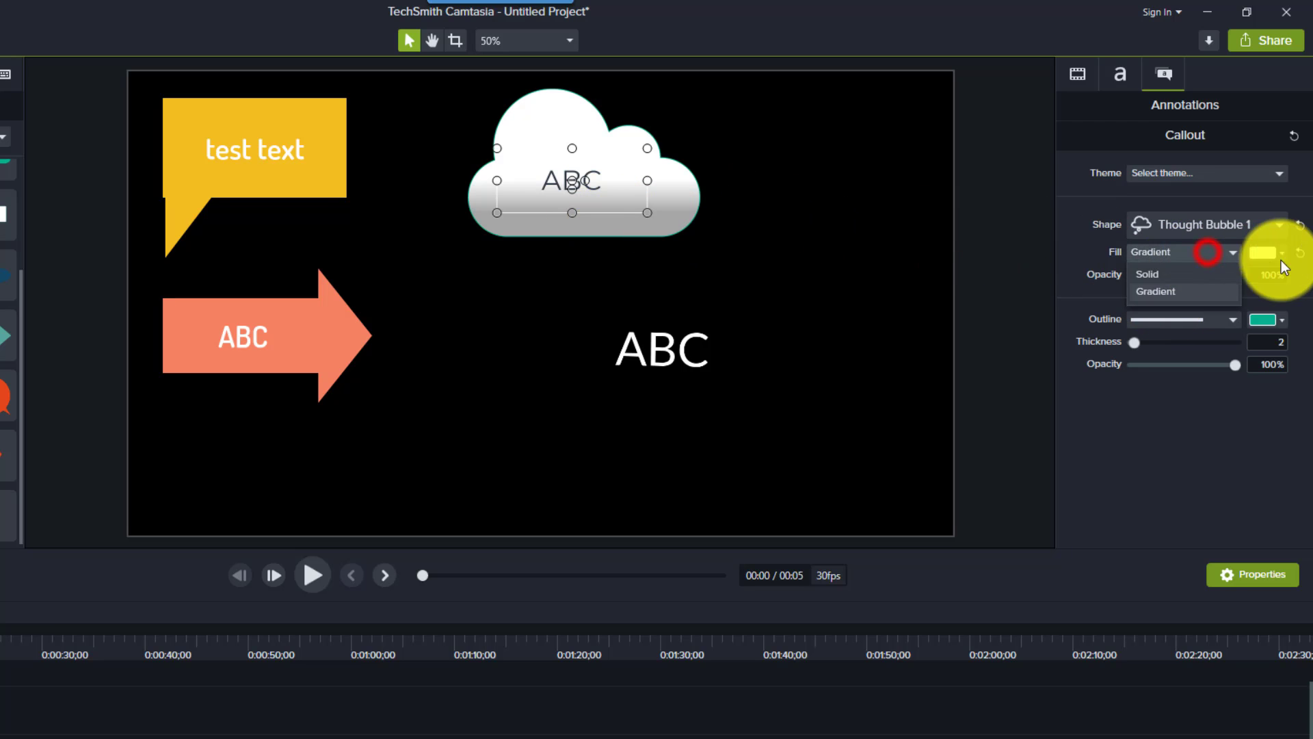
{"action": "left_click", "coordinate": [1273, 253]}
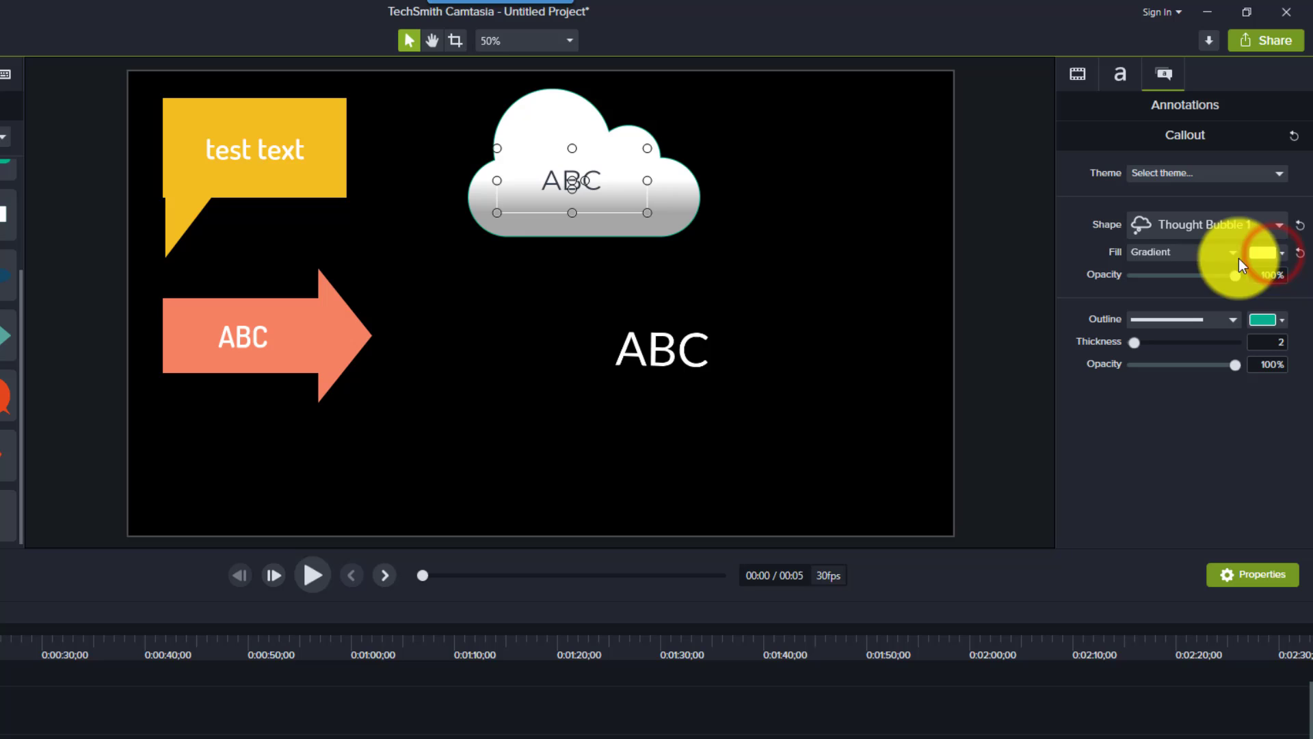
{"action": "left_click", "coordinate": [1276, 253]}
{"action": "left_click", "coordinate": [1217, 366]}
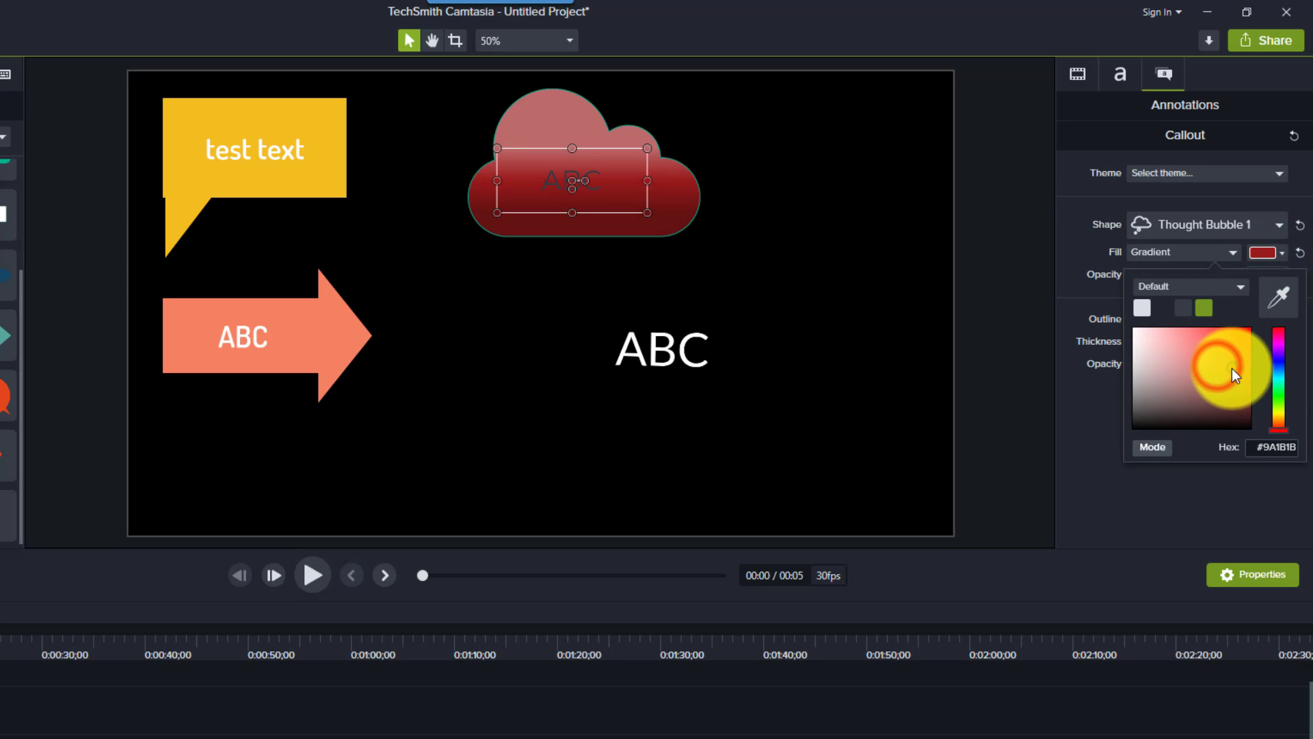
{"action": "left_click", "coordinate": [1090, 403]}
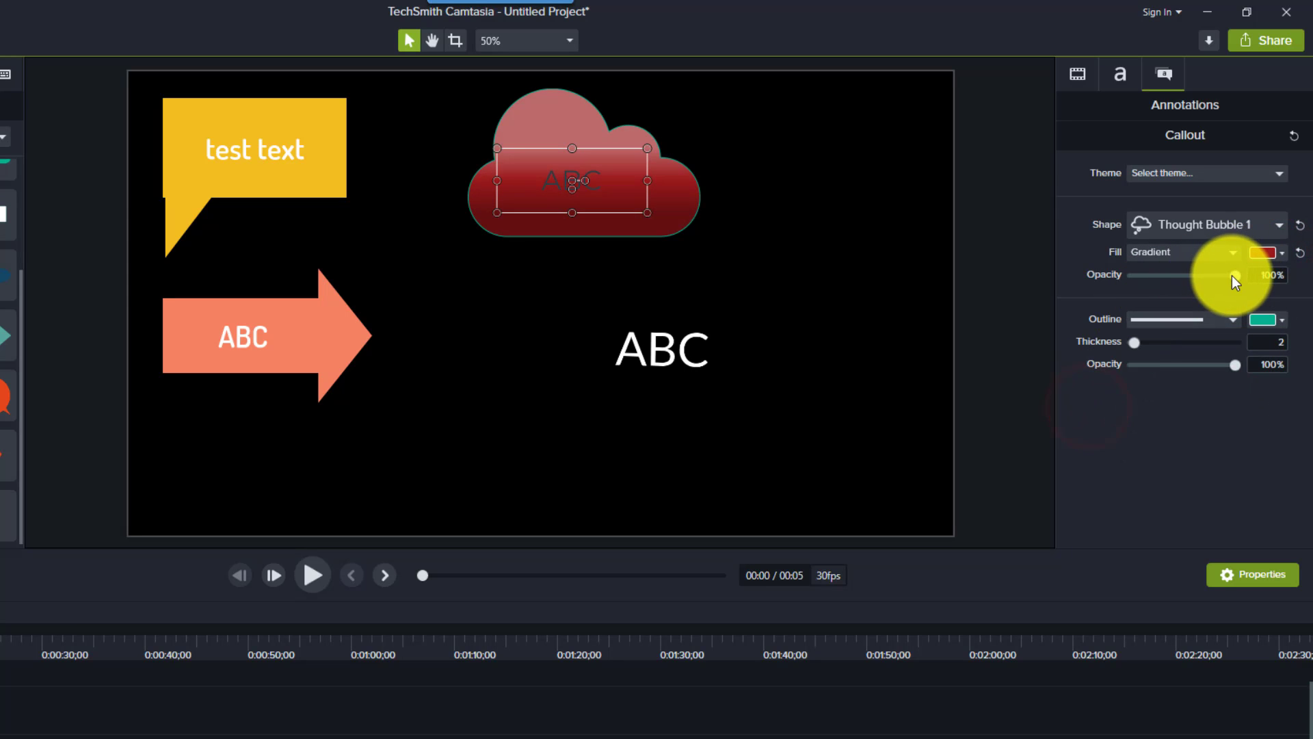
{"action": "left_click_drag", "start_coordinate": [1232, 276], "coordinate": [1216, 306]}
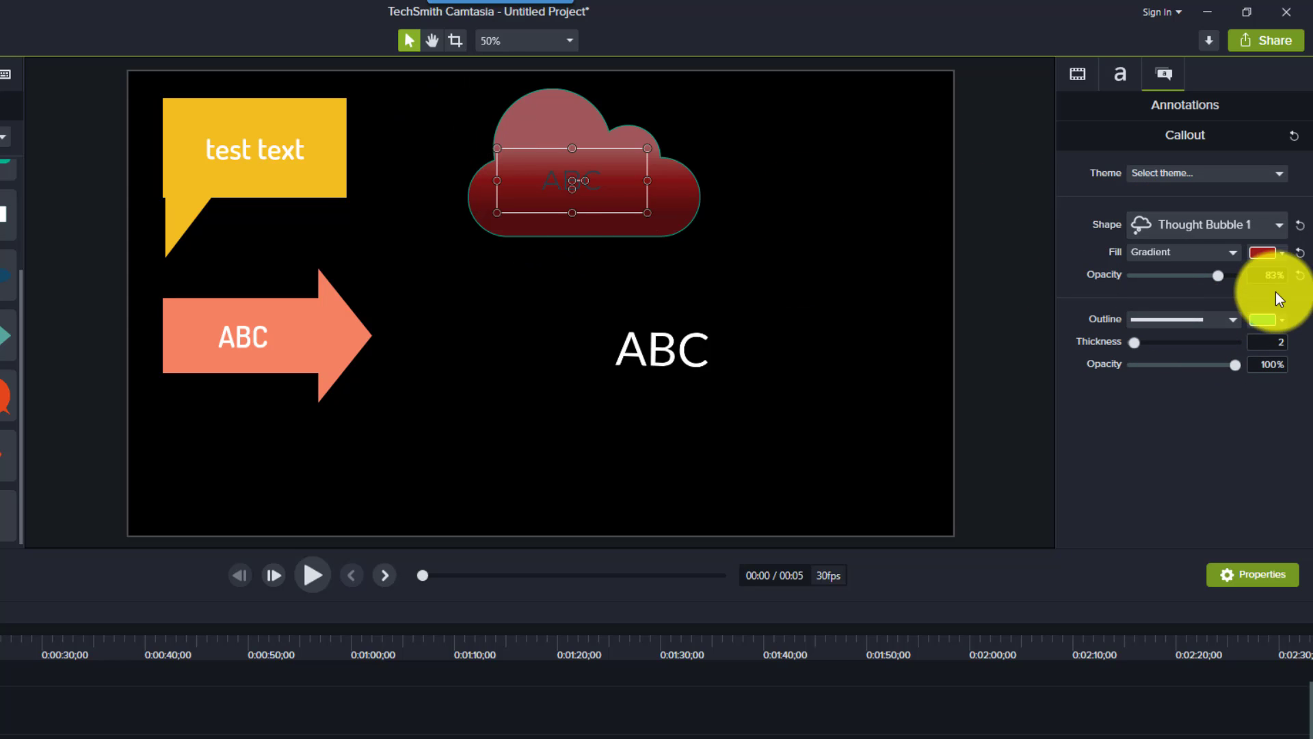
Step: Give the thought bubble callout a dotted blue outline with thickness 42 and 46% opacity
{"action": "left_click", "coordinate": [1233, 320]}
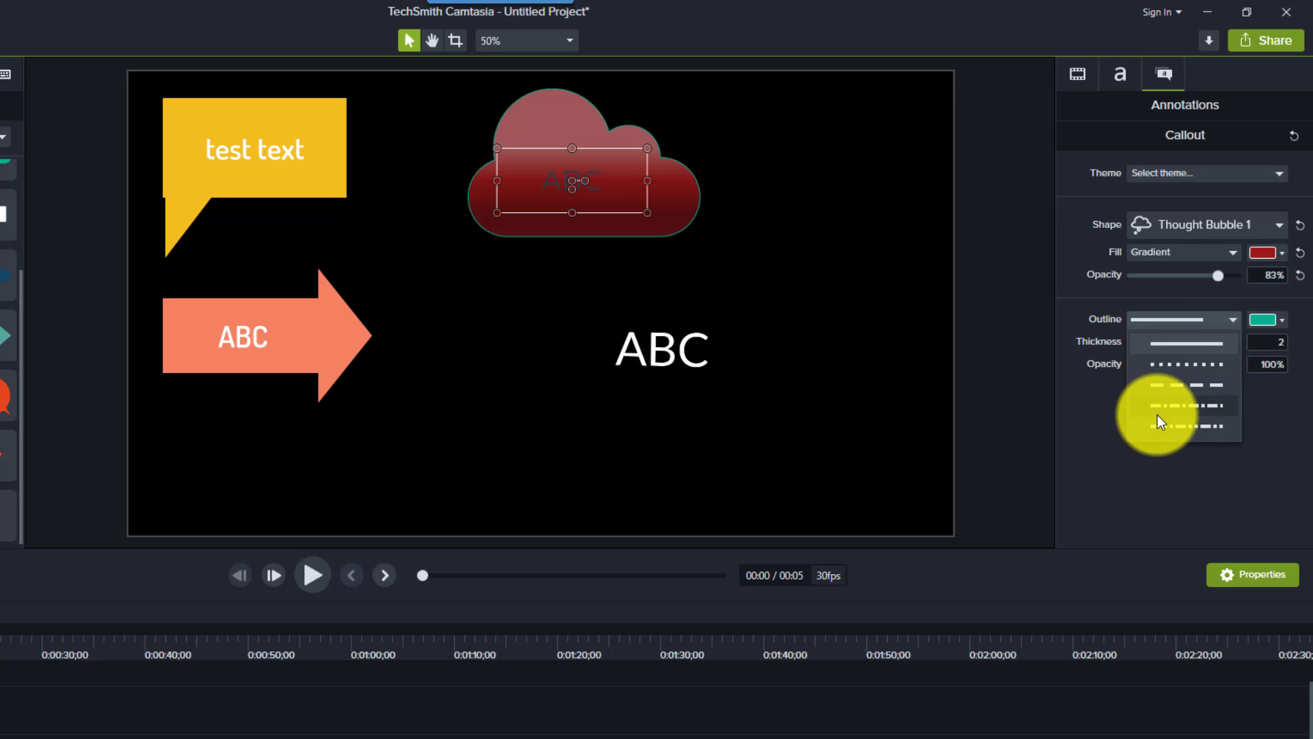
{"action": "left_click", "coordinate": [1195, 363]}
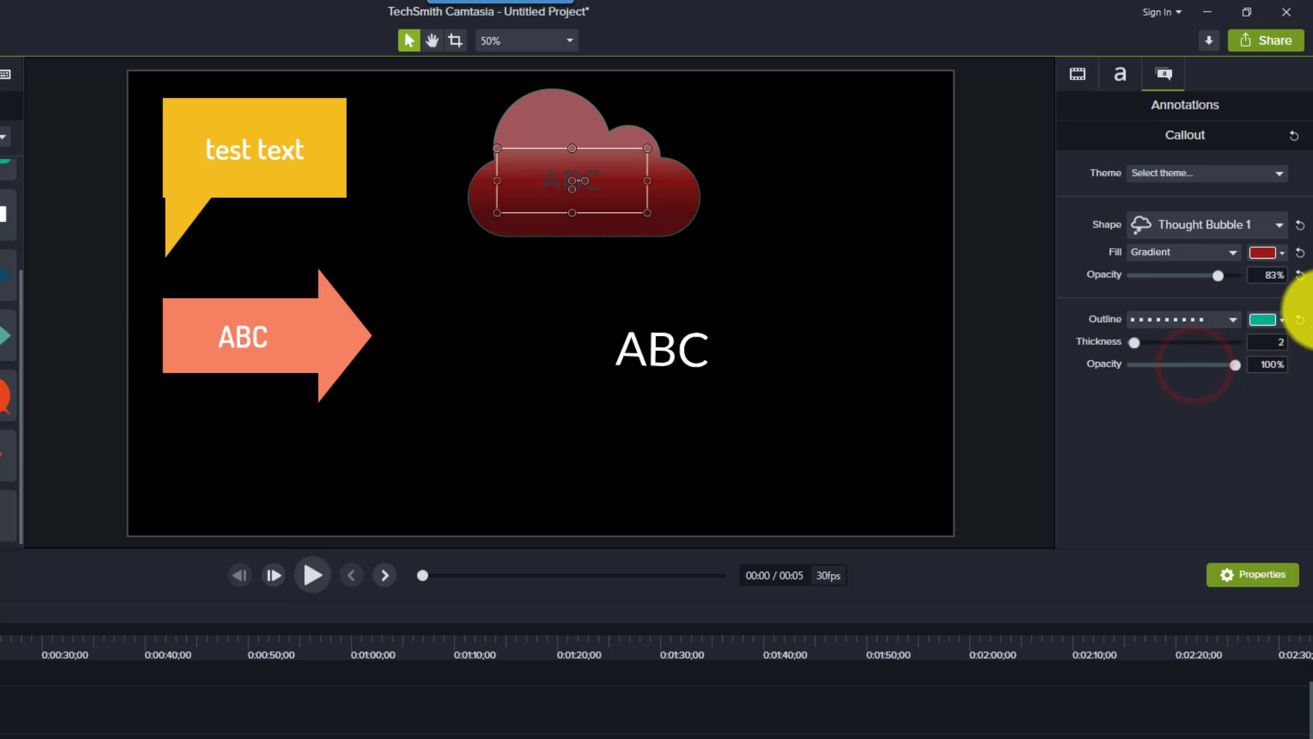
{"action": "left_click", "coordinate": [1270, 322]}
{"action": "left_click", "coordinate": [1160, 375]}
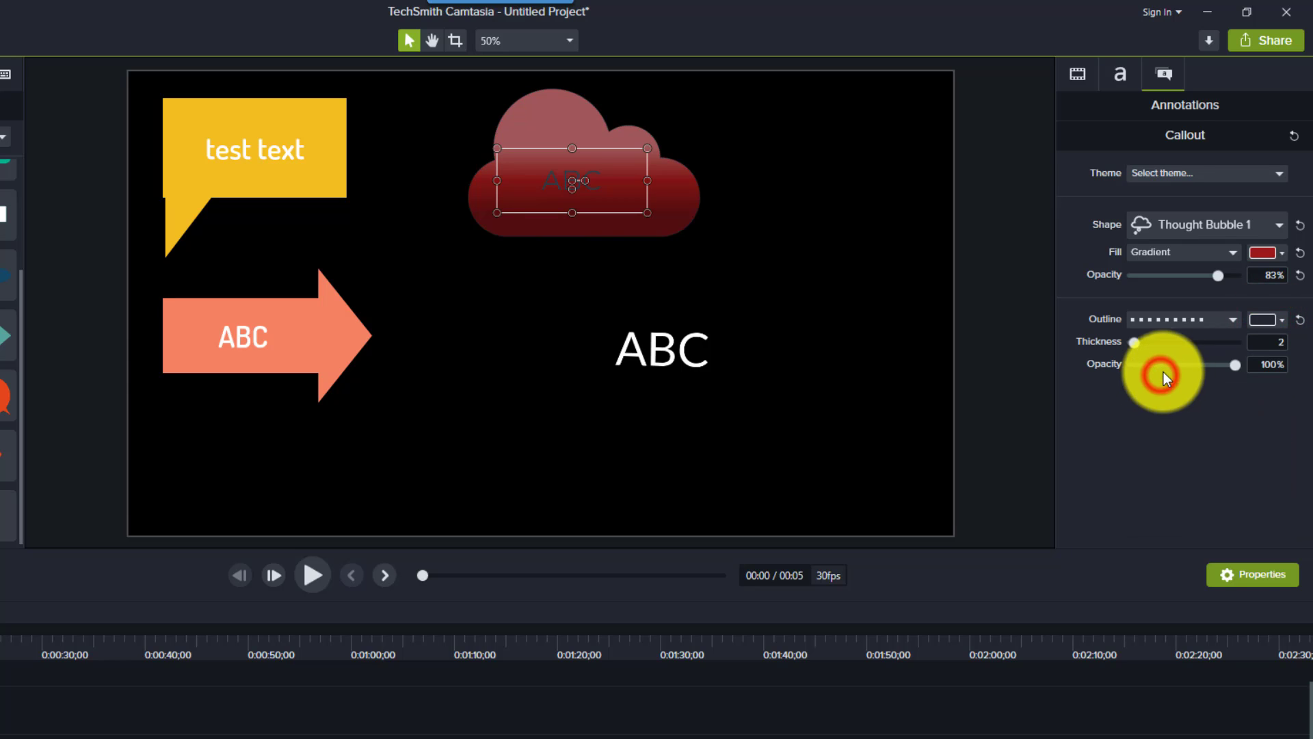
{"action": "left_click", "coordinate": [1266, 319]}
{"action": "left_click_drag", "start_coordinate": [1223, 405], "coordinate": [1265, 391]}
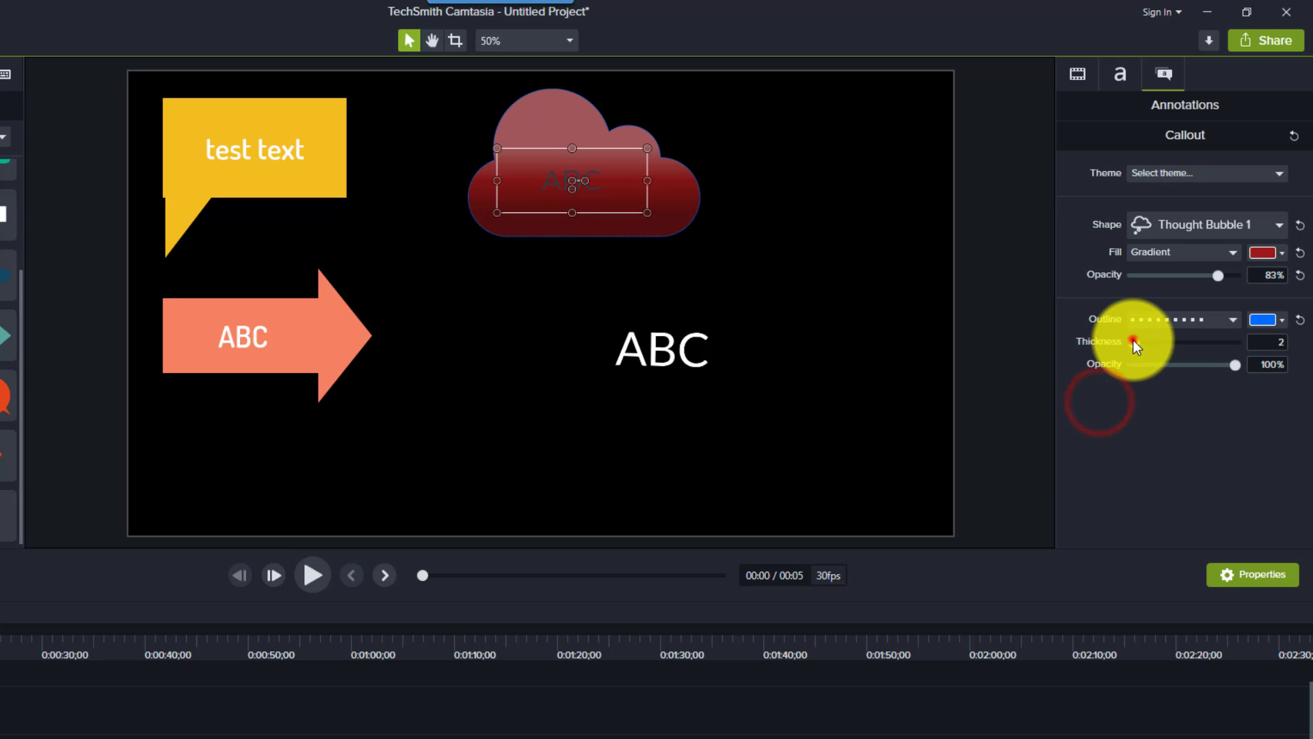
{"action": "left_click_drag", "start_coordinate": [1134, 341], "coordinate": [1179, 371]}
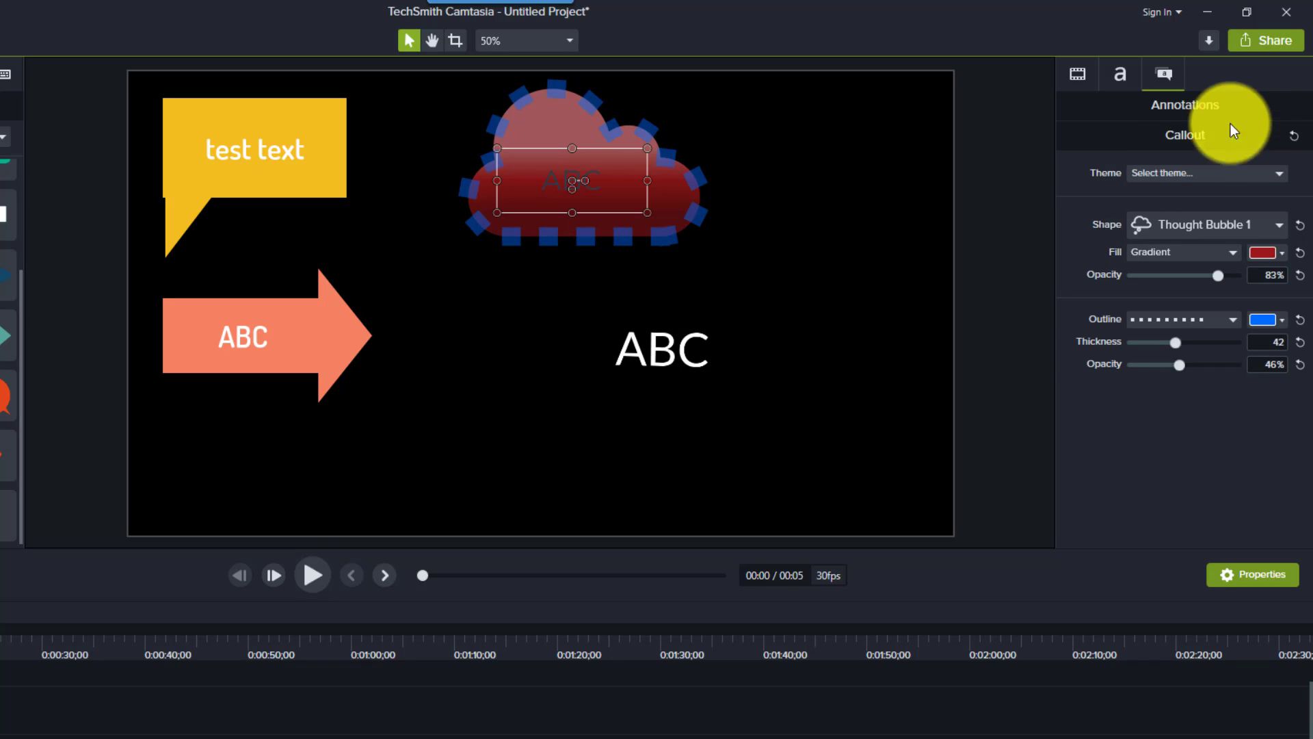
Step: Change the thought bubble text's font to Algerian and its colour to green
{"action": "left_click", "coordinate": [1120, 73]}
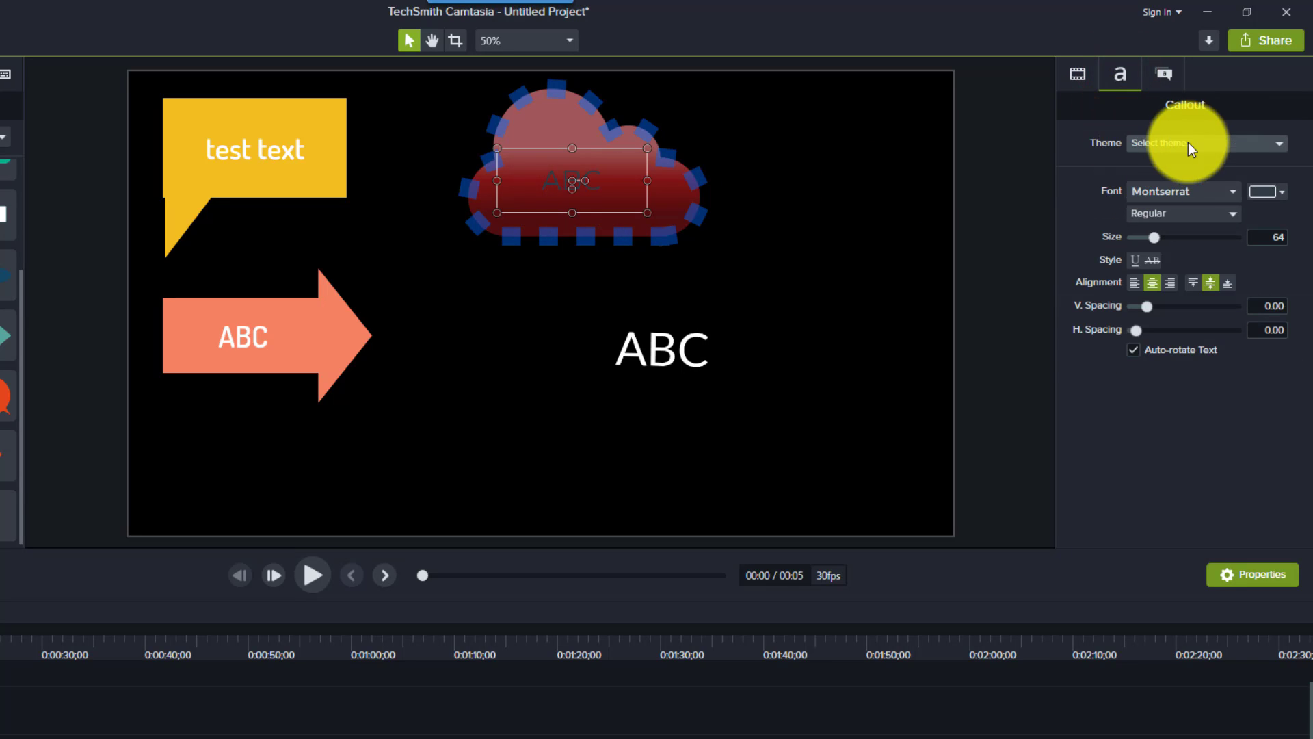
{"action": "left_click", "coordinate": [1209, 142]}
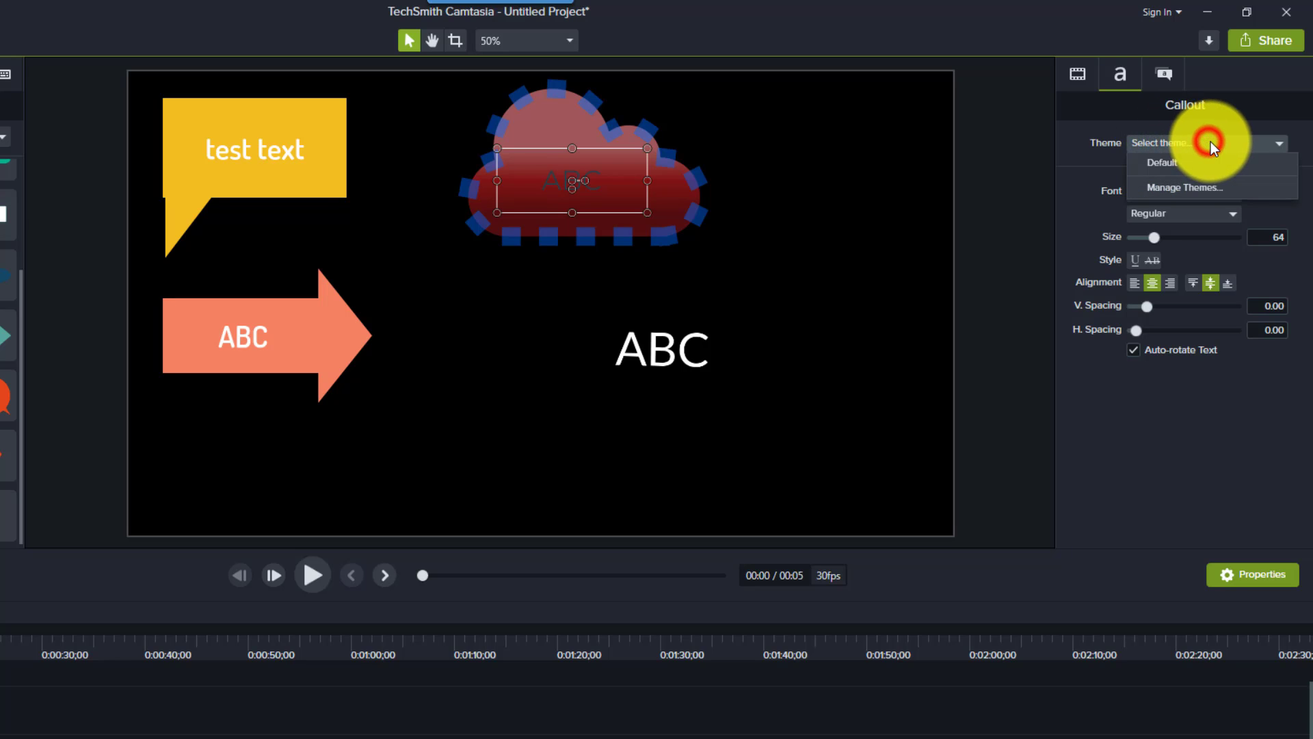
{"action": "left_click", "coordinate": [1214, 143]}
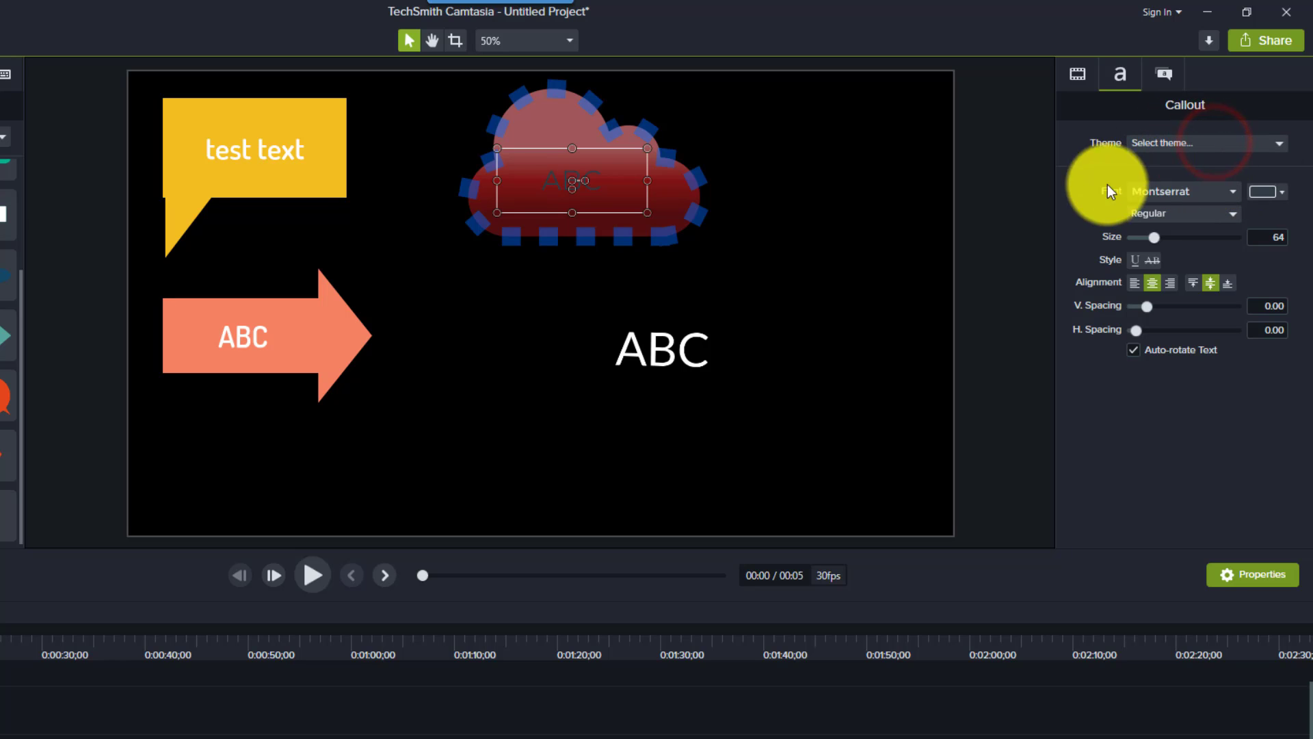
{"action": "left_click", "coordinate": [1196, 192]}
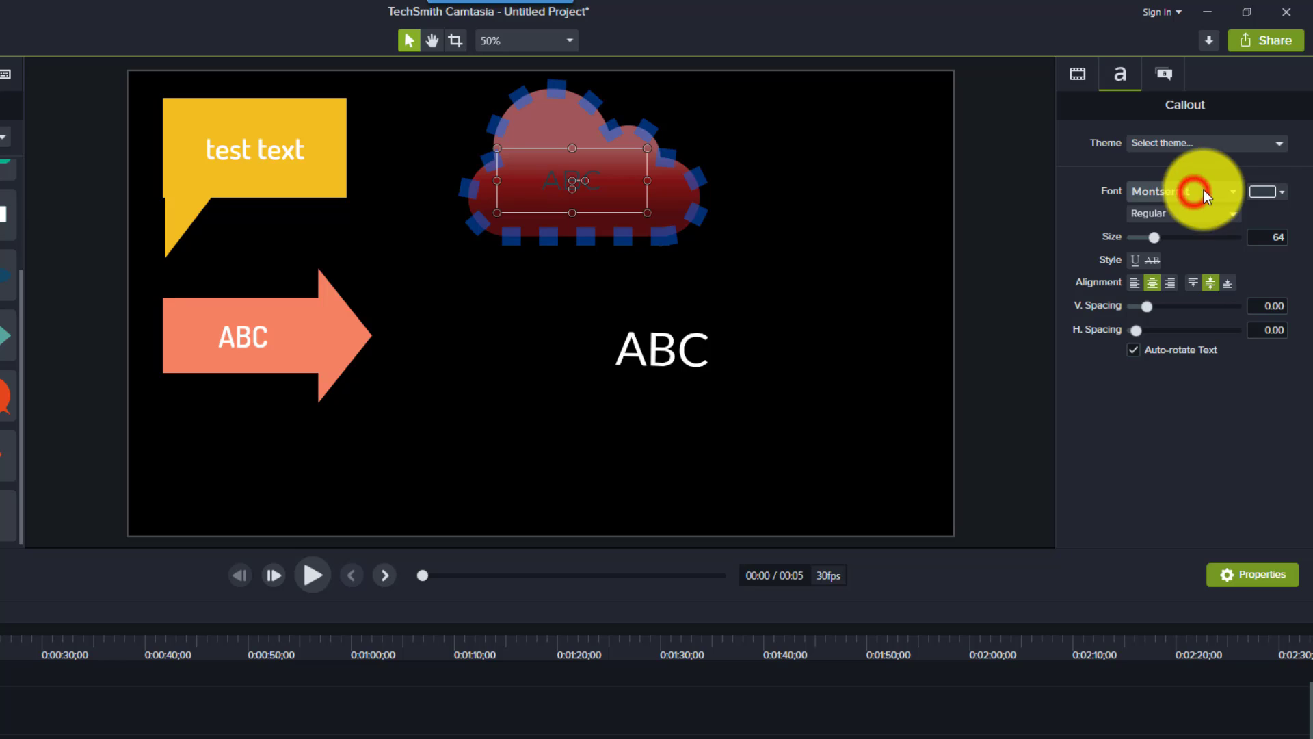
{"action": "left_click", "coordinate": [1277, 194]}
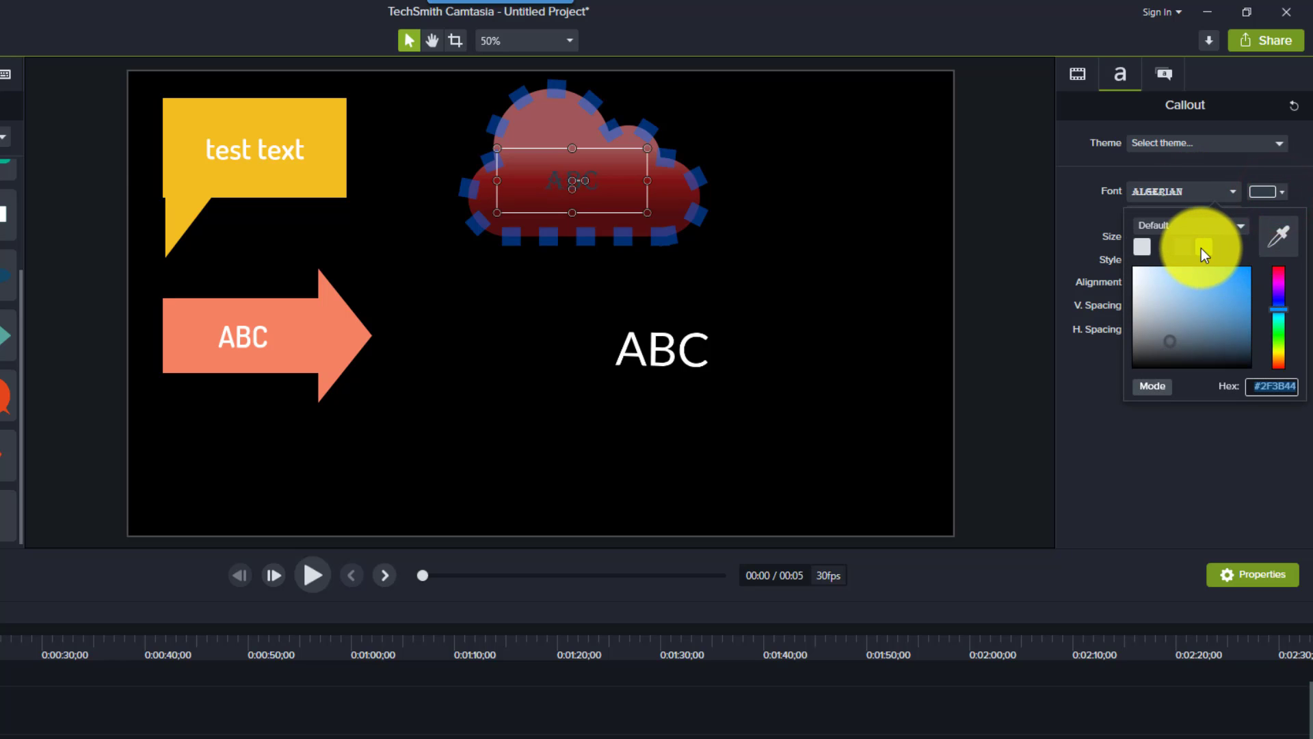
{"action": "left_click", "coordinate": [1201, 248]}
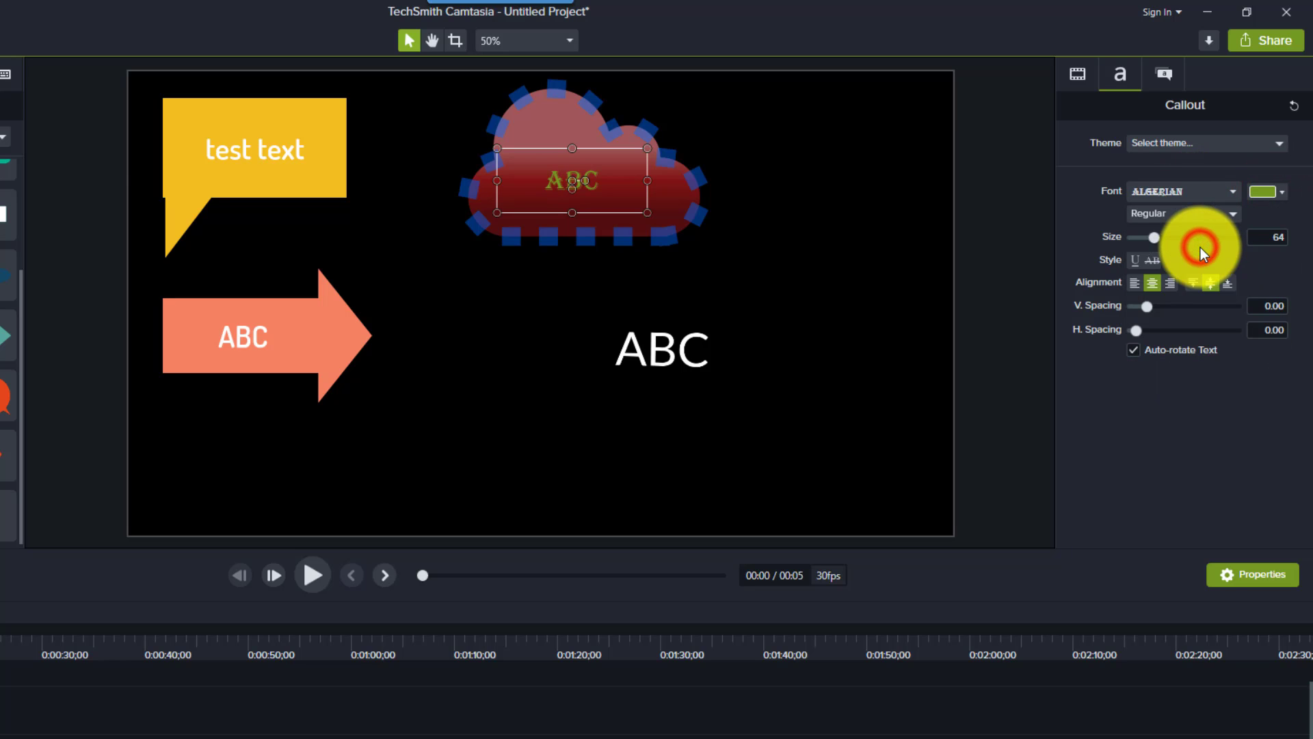
Step: Set the thought bubble text to Bold at size 107
{"action": "left_click", "coordinate": [1215, 215]}
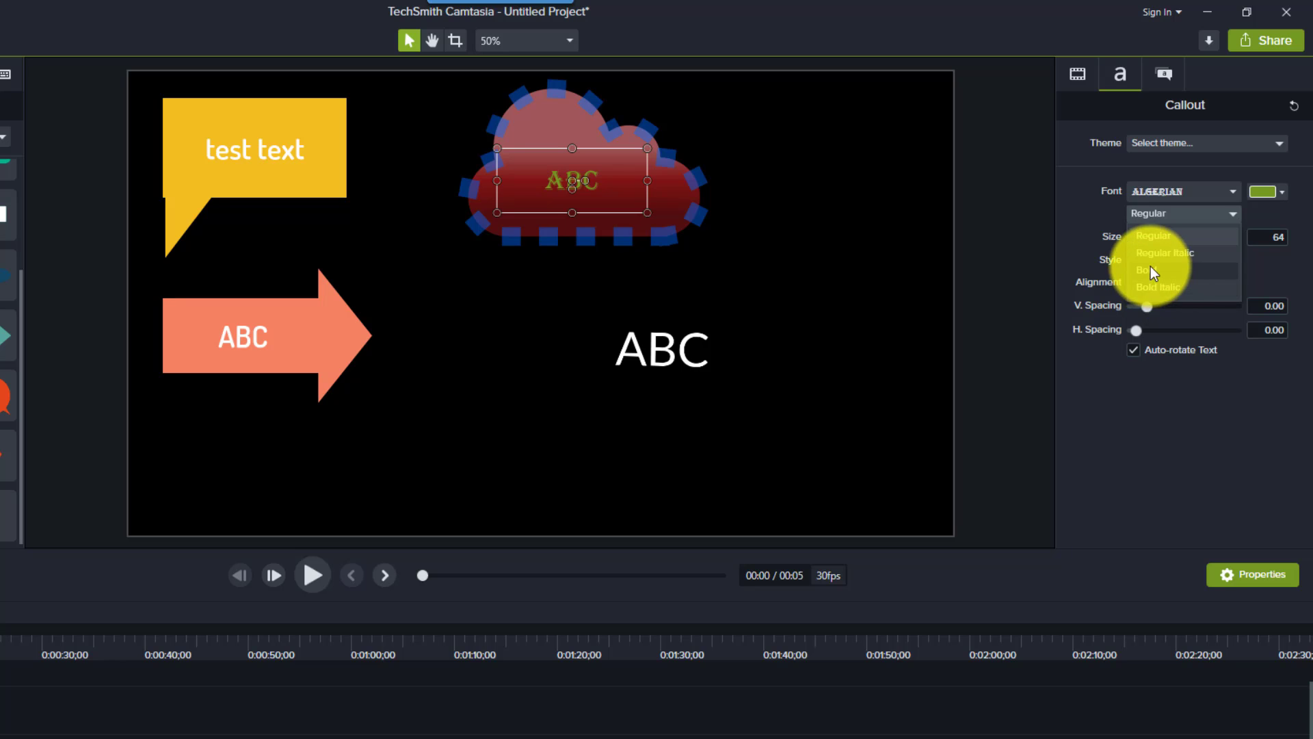
{"action": "left_click", "coordinate": [1172, 286]}
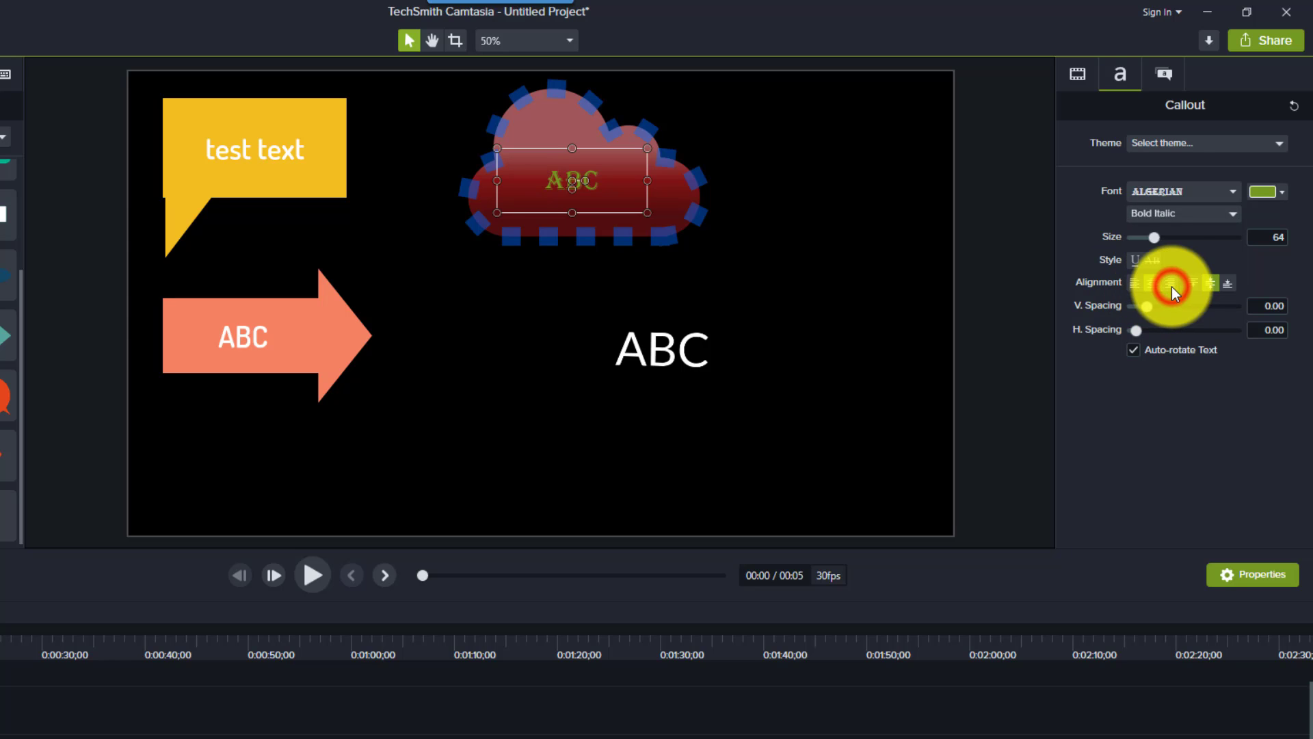
{"action": "mouse_move", "coordinate": [1155, 235]}
{"action": "left_mouse_down"}
{"action": "mouse_move", "coordinate": [1228, 240]}
{"action": "mouse_move", "coordinate": [1172, 244]}
{"action": "left_mouse_up"}
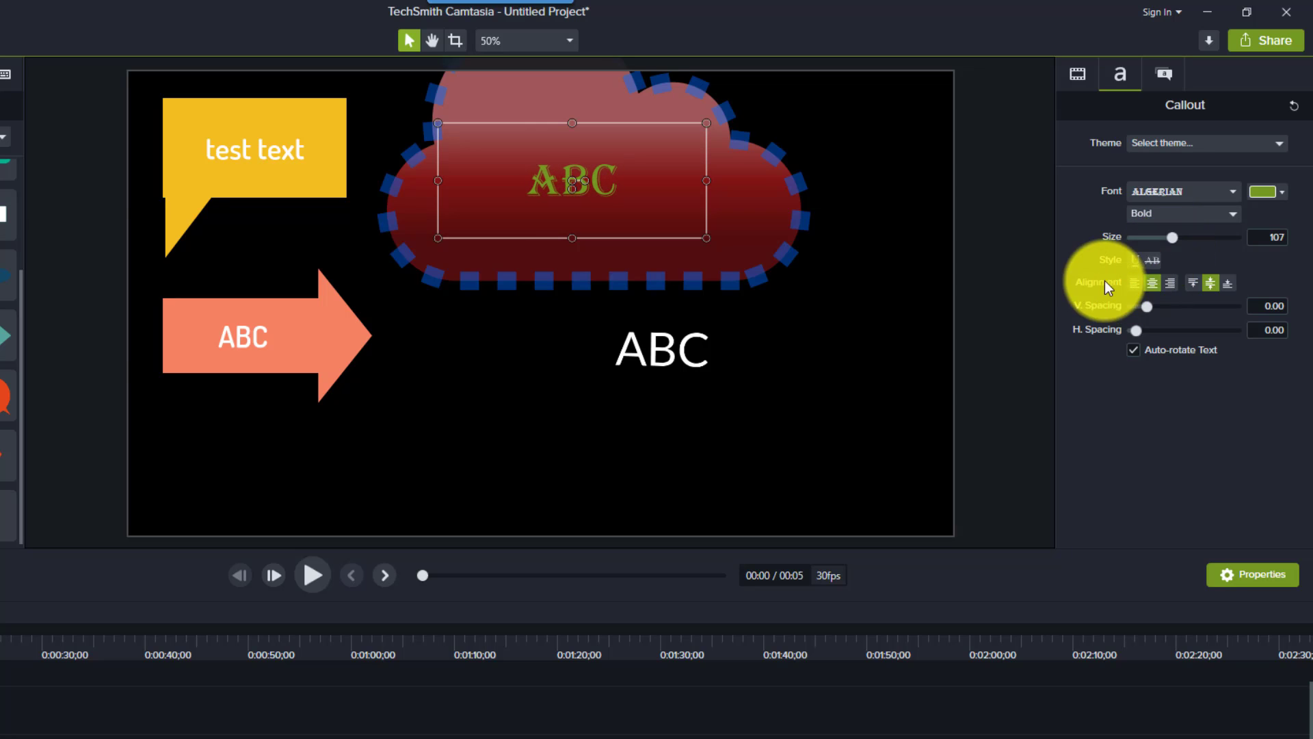
Step: Try underline and strikethrough on the thought bubble text, removing each style again
{"action": "left_click", "coordinate": [1135, 261]}
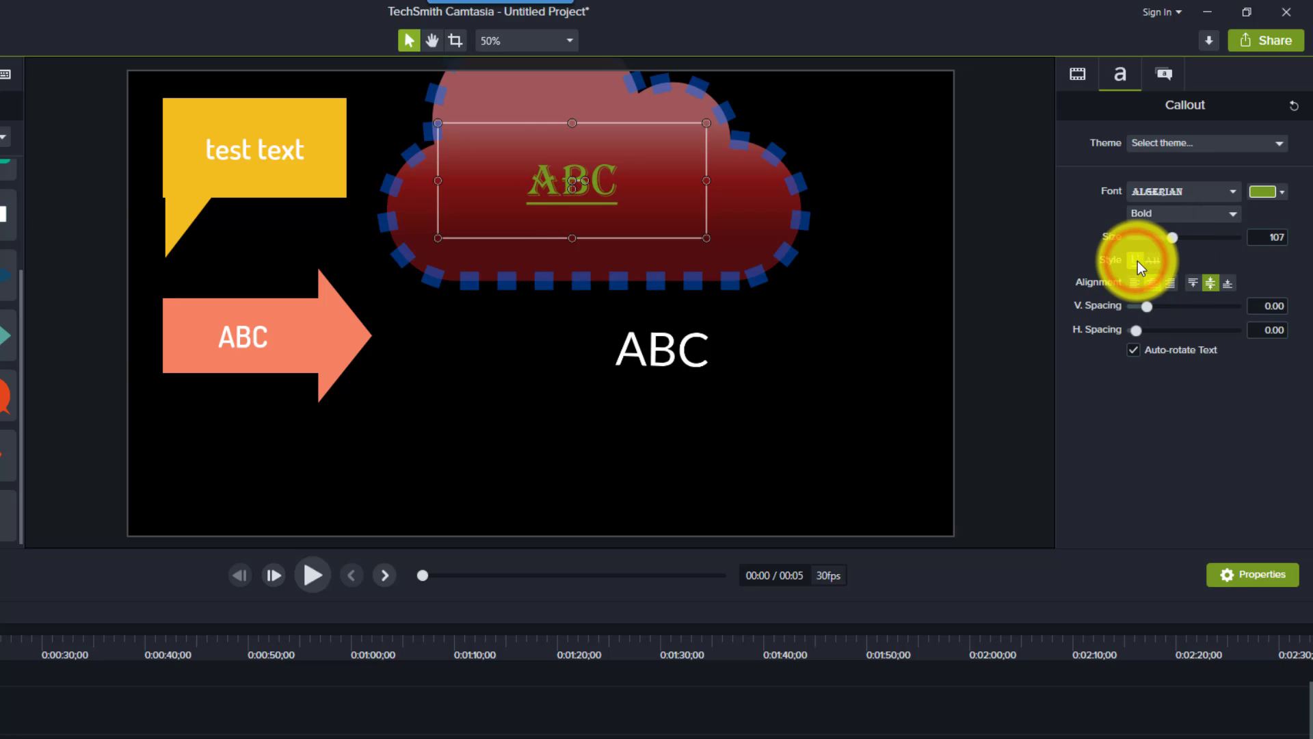
{"action": "left_click", "coordinate": [1138, 261]}
{"action": "left_click", "coordinate": [1151, 262]}
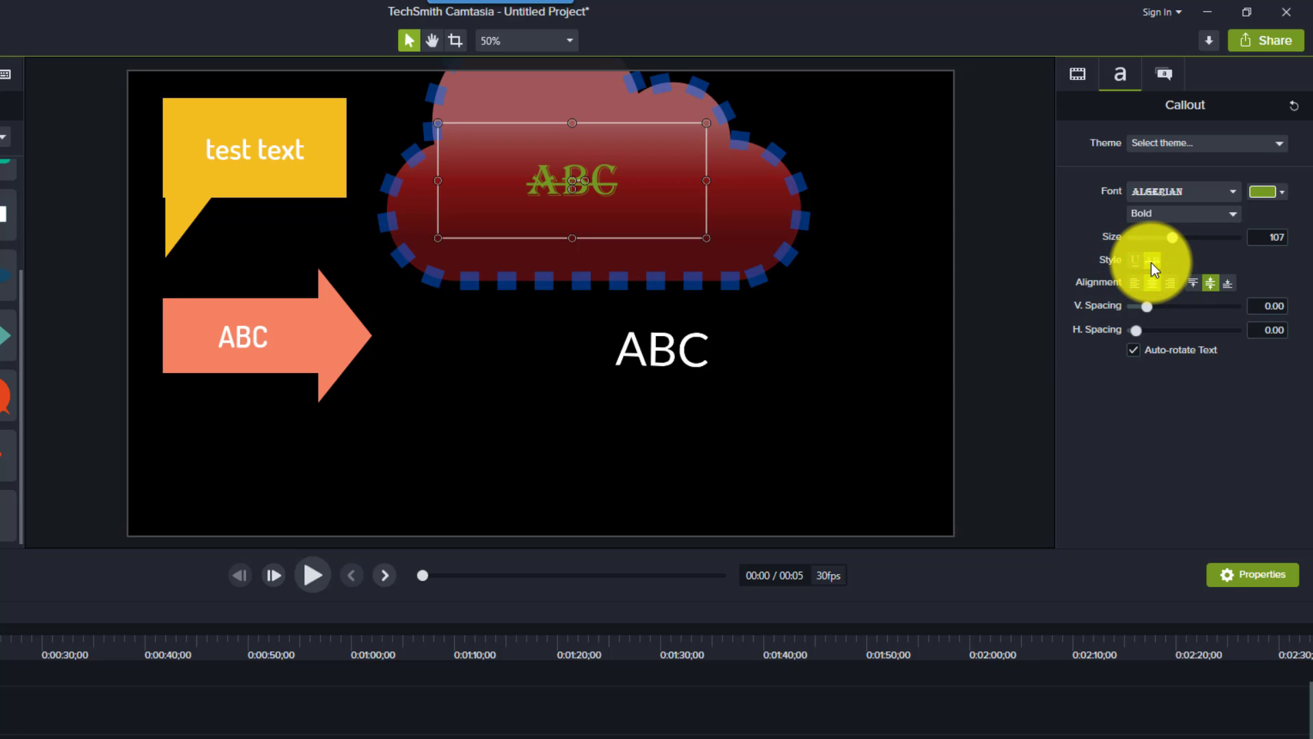
{"action": "left_click", "coordinate": [1150, 263]}
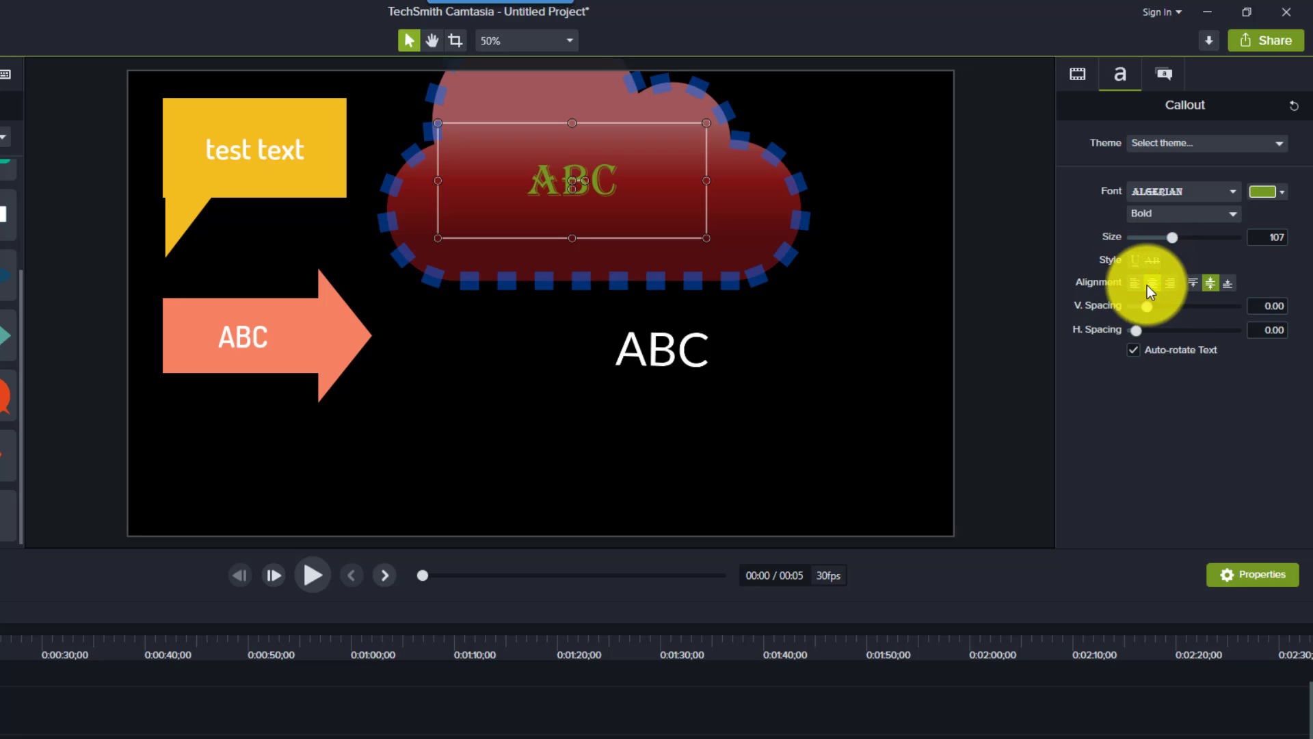
Step: Try the other horizontal and vertical alignments on the thought bubble text, returning it to centre and middle
{"action": "left_click", "coordinate": [1135, 283]}
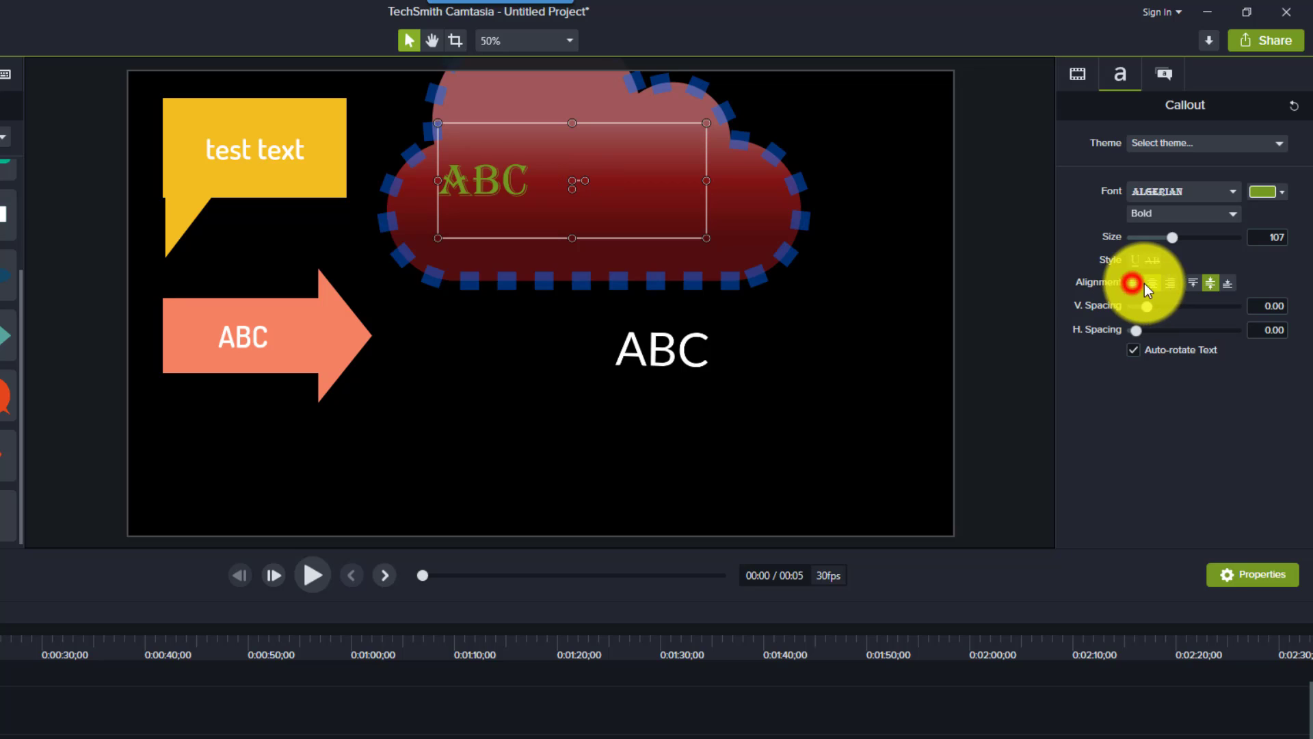
{"action": "left_click", "coordinate": [1165, 282]}
{"action": "left_click", "coordinate": [1152, 283]}
{"action": "left_click", "coordinate": [1192, 283]}
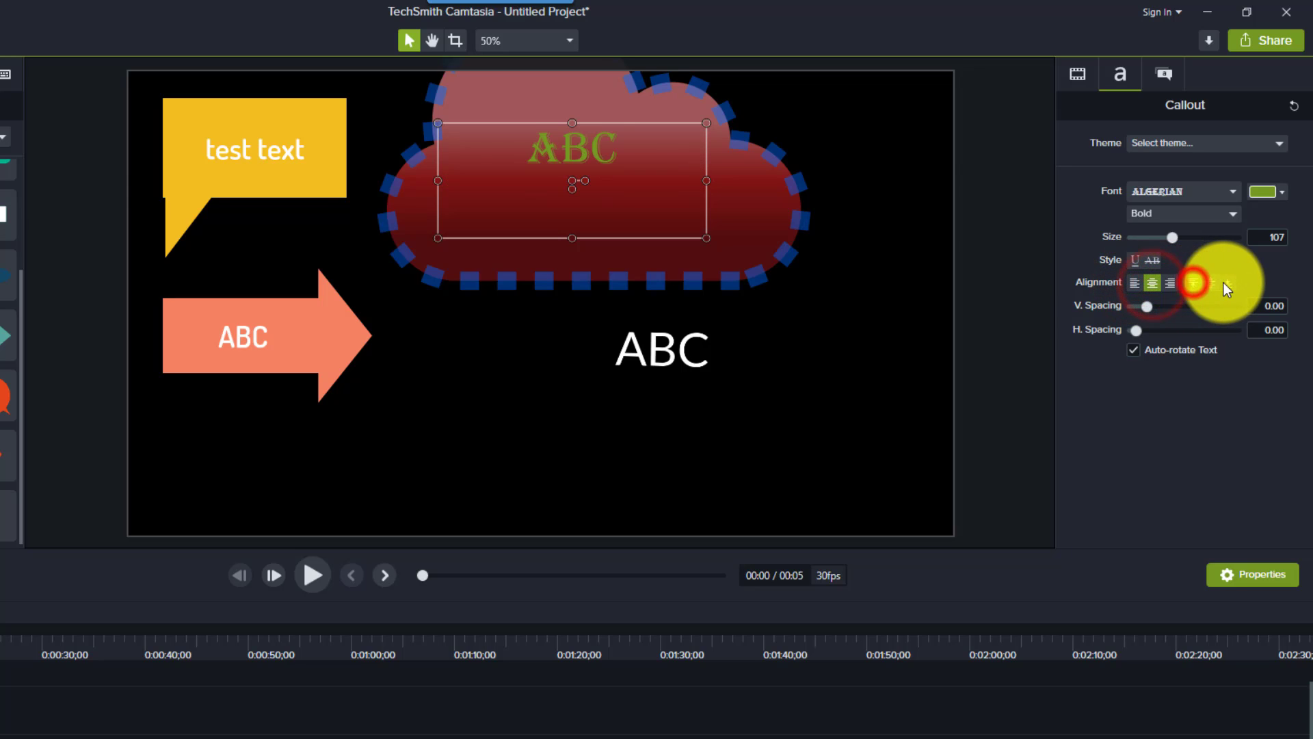
{"action": "left_click", "coordinate": [1225, 283]}
{"action": "left_click", "coordinate": [1209, 282]}
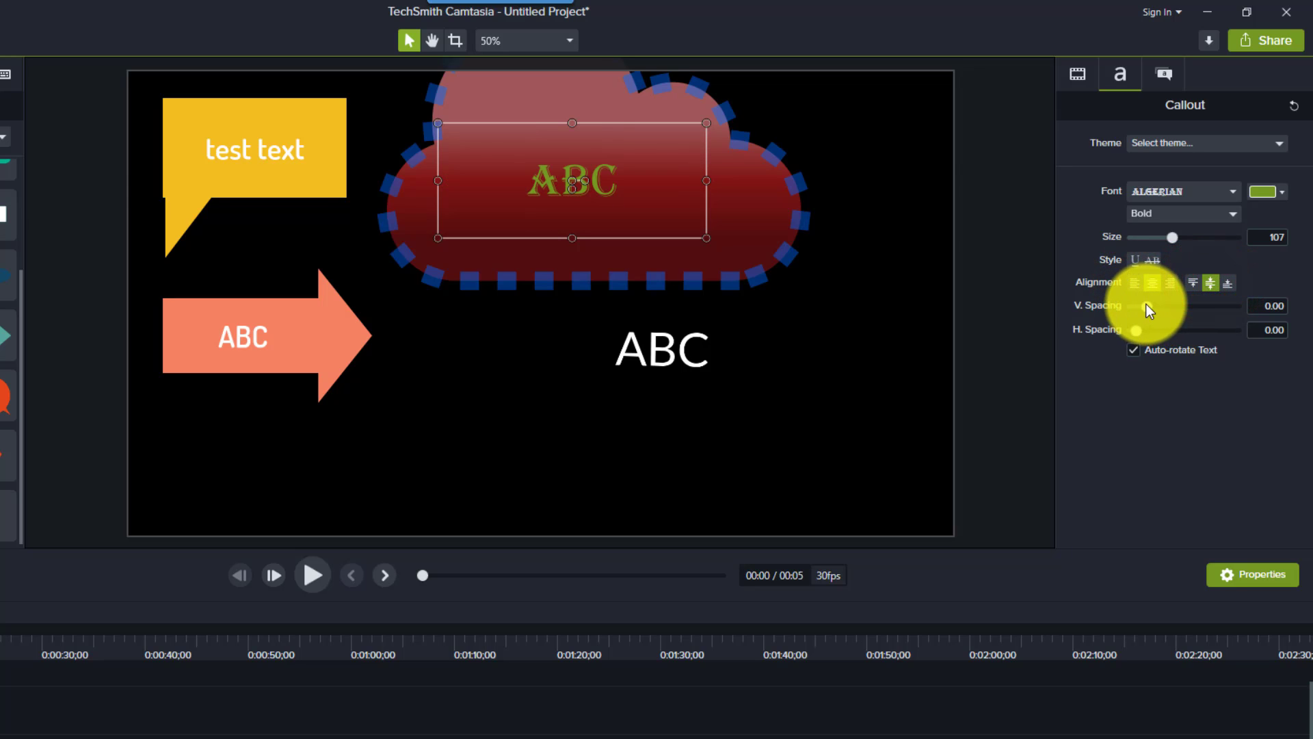
Step: Set the thought bubble text's vertical spacing to -0.26 and horizontal spacing to -0.04, with Auto-rotate Text off
{"action": "left_click_drag", "start_coordinate": [1147, 305], "coordinate": [1136, 329]}
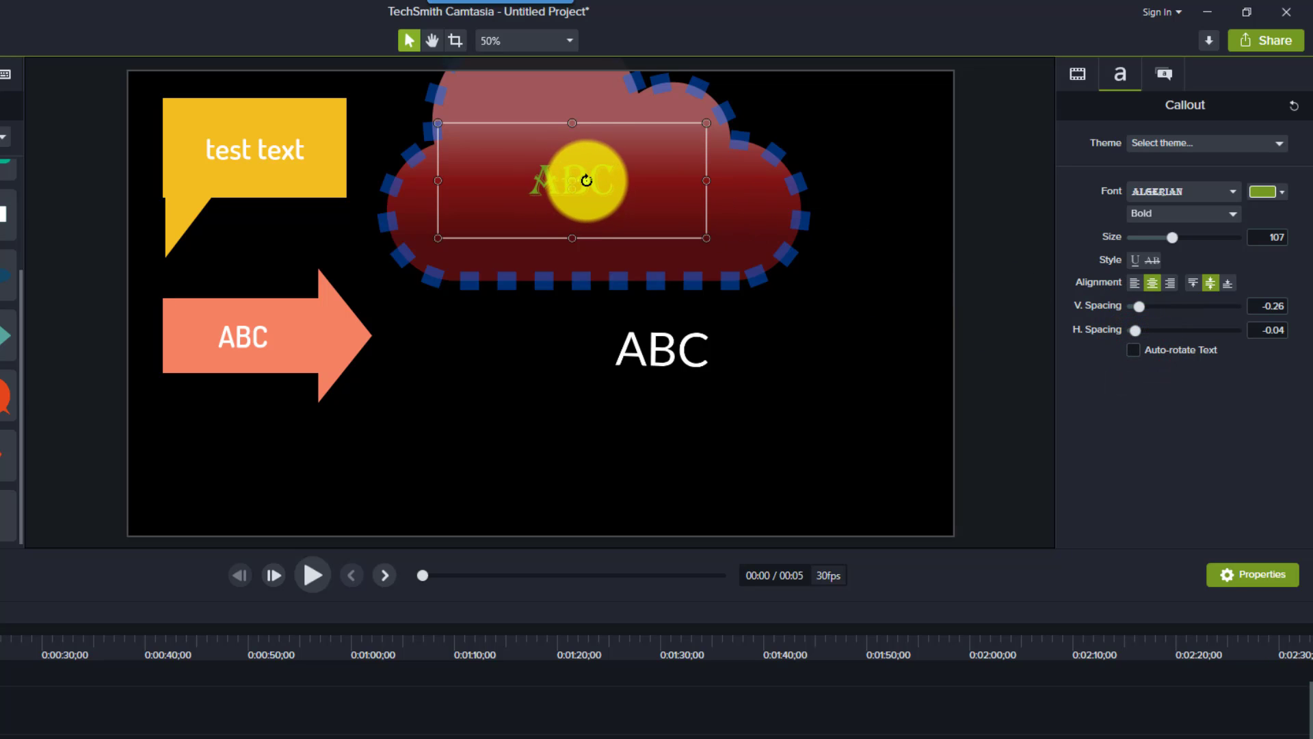
Step: Rotate the thought bubble callout upside down and compare its text with Auto-rotate Text switched both ways
{"action": "mouse_move", "coordinate": [583, 179]}
{"action": "left_mouse_down"}
{"action": "mouse_move", "coordinate": [566, 195]}
{"action": "mouse_move", "coordinate": [556, 176]}
{"action": "mouse_move", "coordinate": [567, 174]}
{"action": "left_mouse_up"}
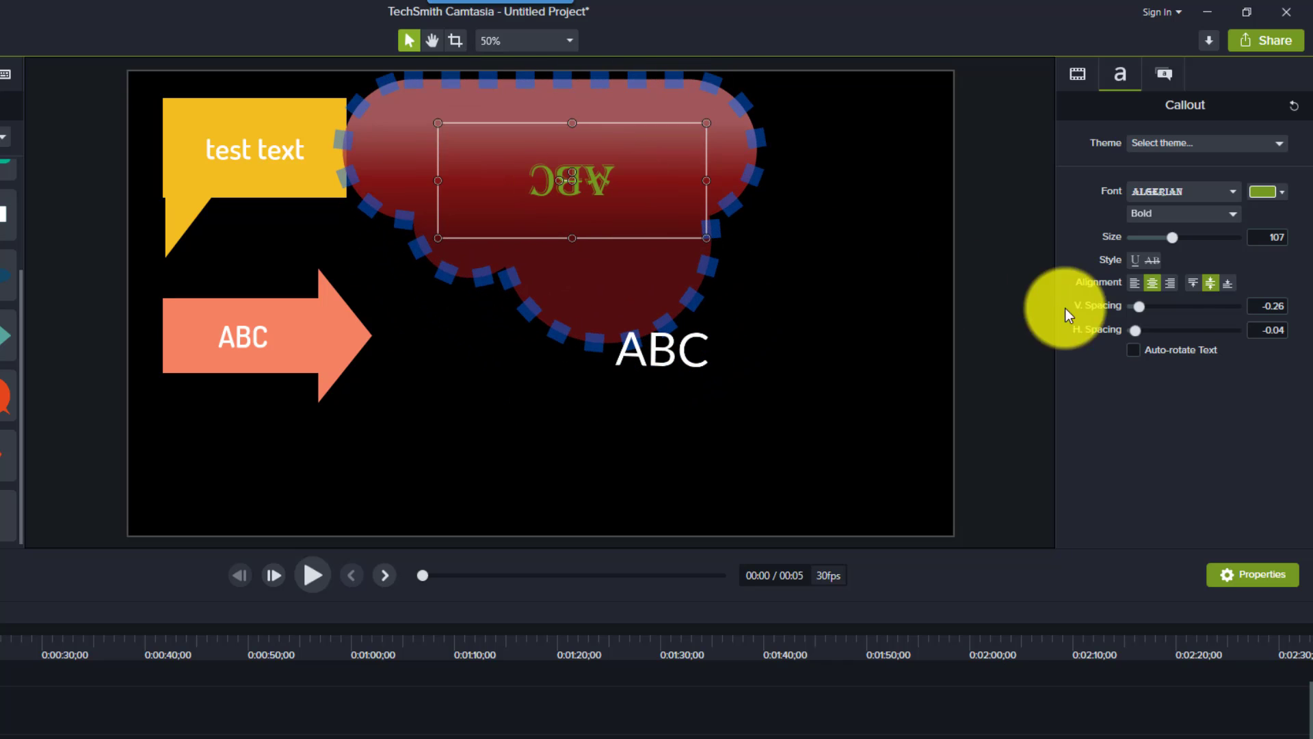
{"action": "left_click", "coordinate": [1134, 350]}
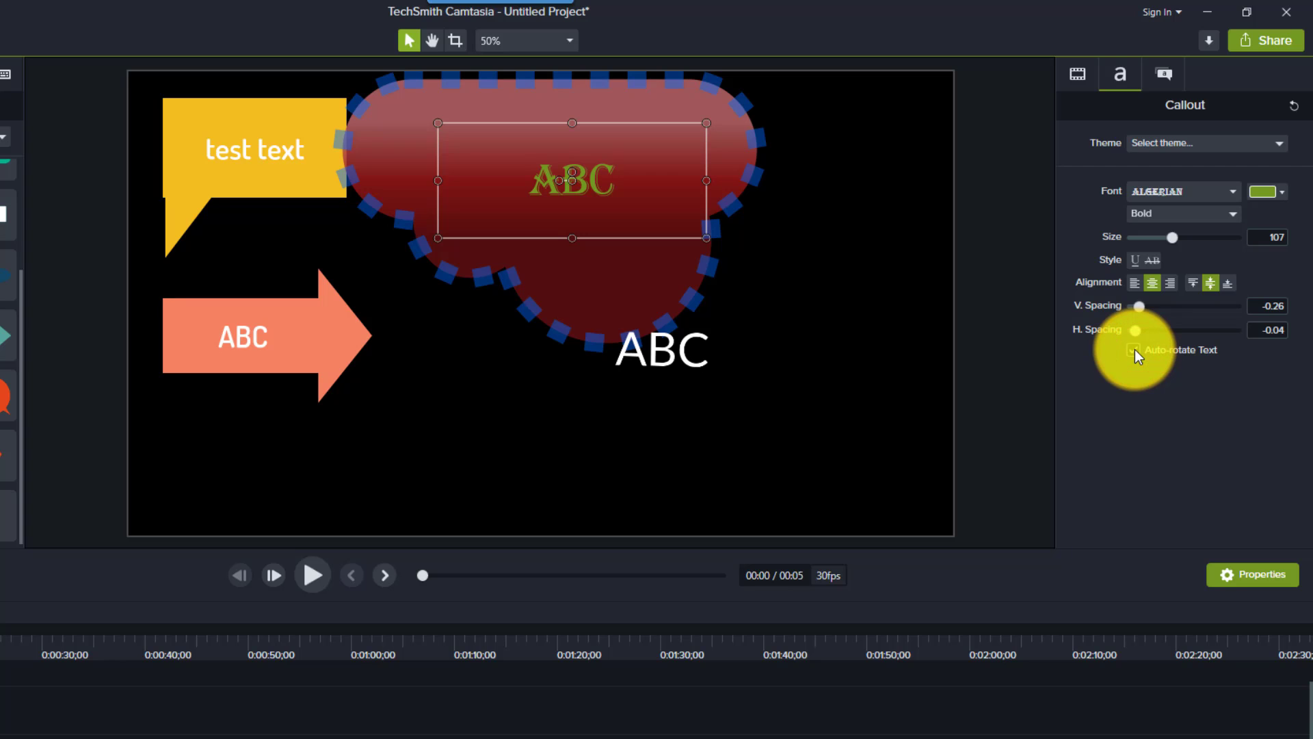
{"action": "left_click", "coordinate": [1135, 350]}
Step: Select all callouts in the project and delete them
{"action": "key", "text": "ctrl+a"}
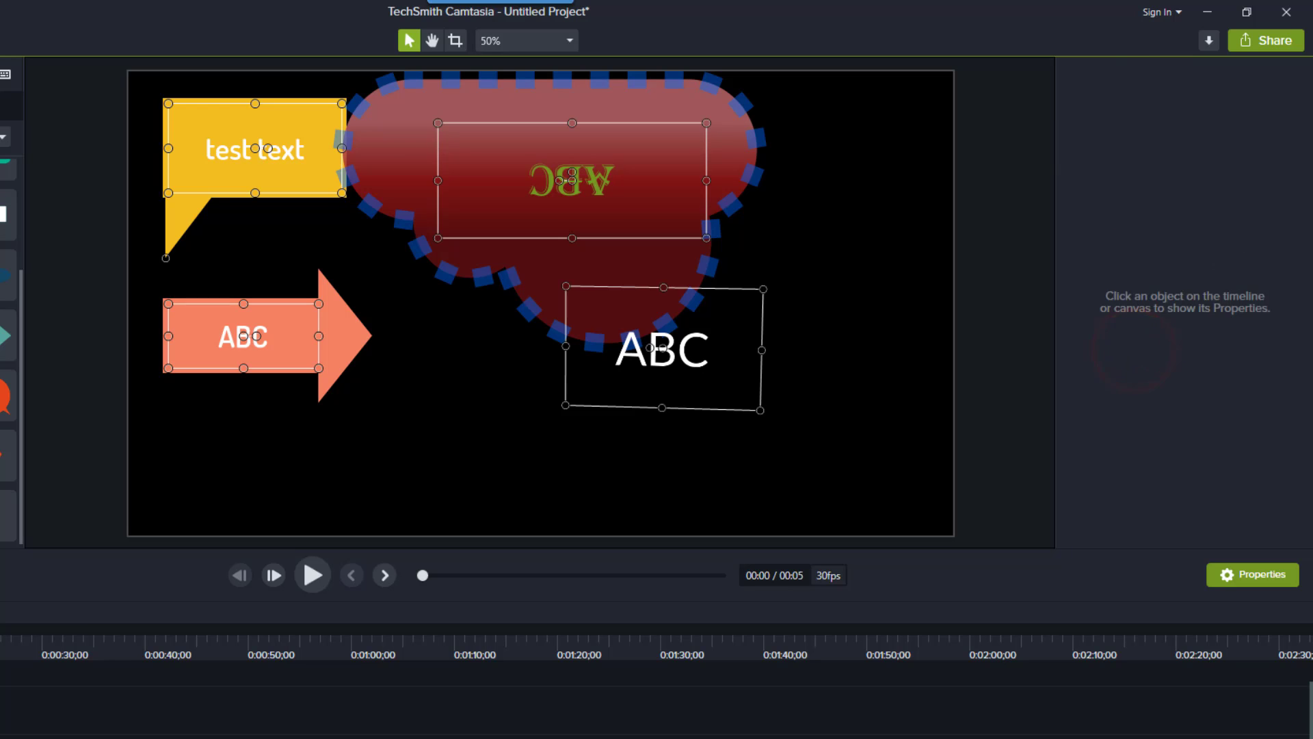
{"action": "key", "text": "Delete"}
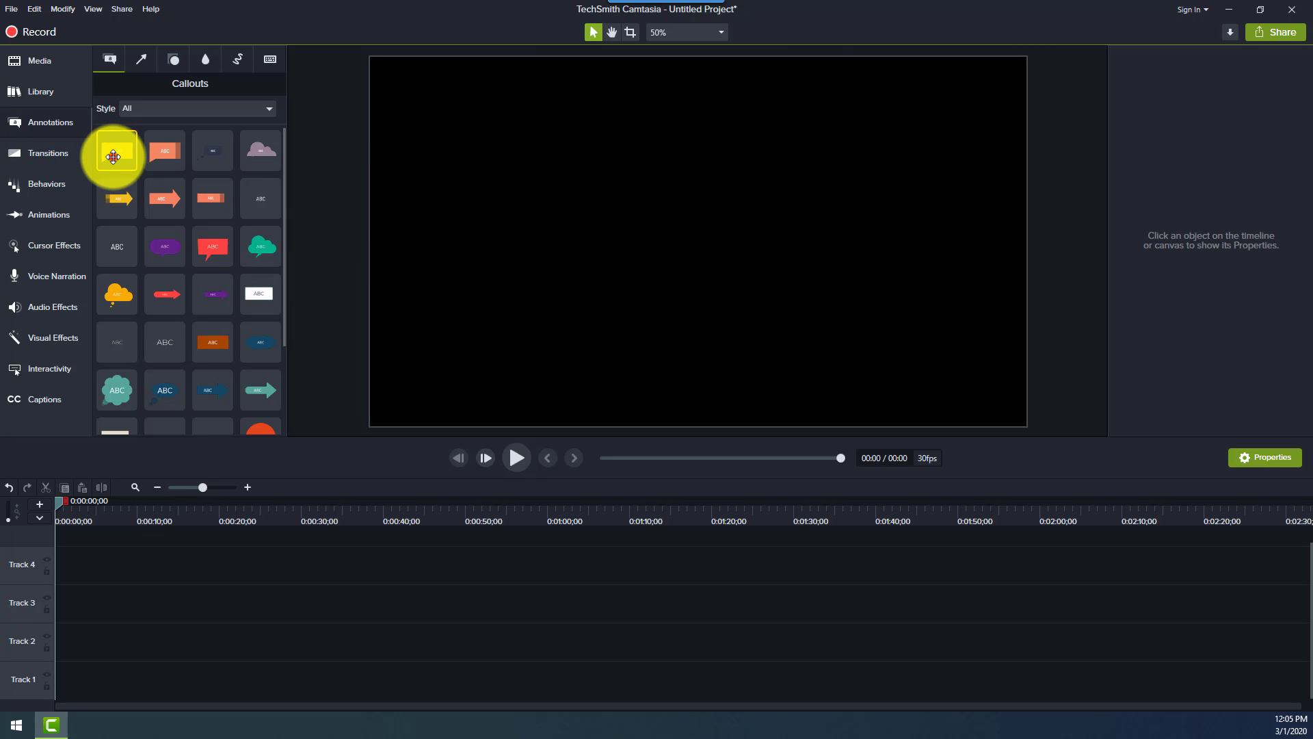
Step: Add the yellow speech bubble callout at the start of Track 1 and the salmon shadowed speech bubble callout on Track 2
{"action": "left_click_drag", "start_coordinate": [114, 152], "coordinate": [62, 687]}
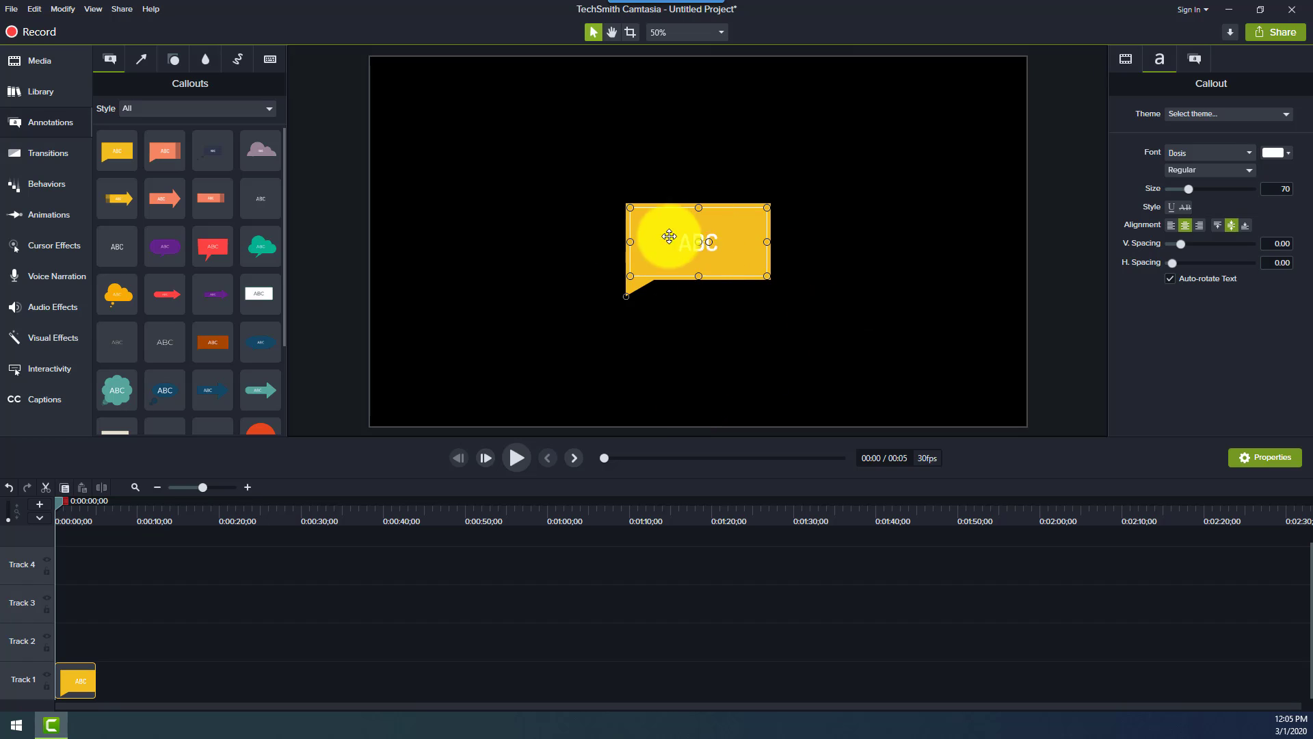
{"action": "left_click", "coordinate": [161, 160]}
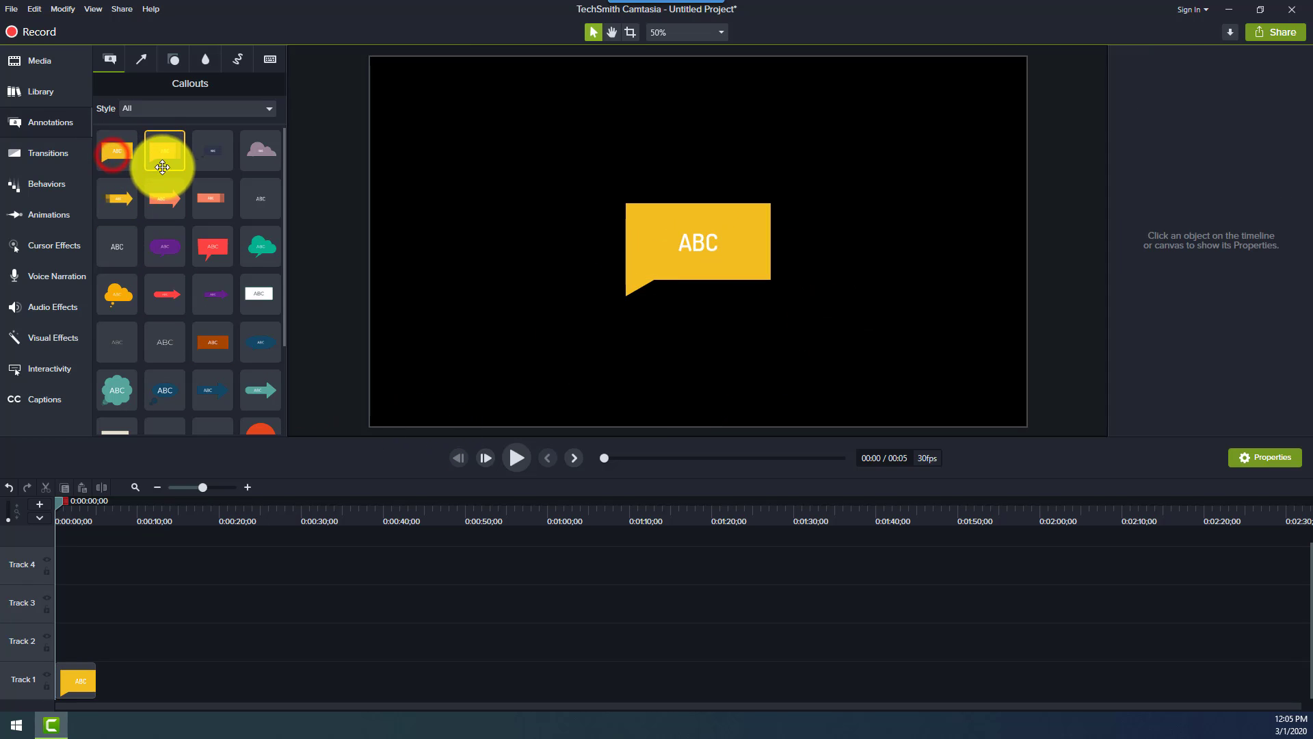
{"action": "double_click", "coordinate": [166, 158]}
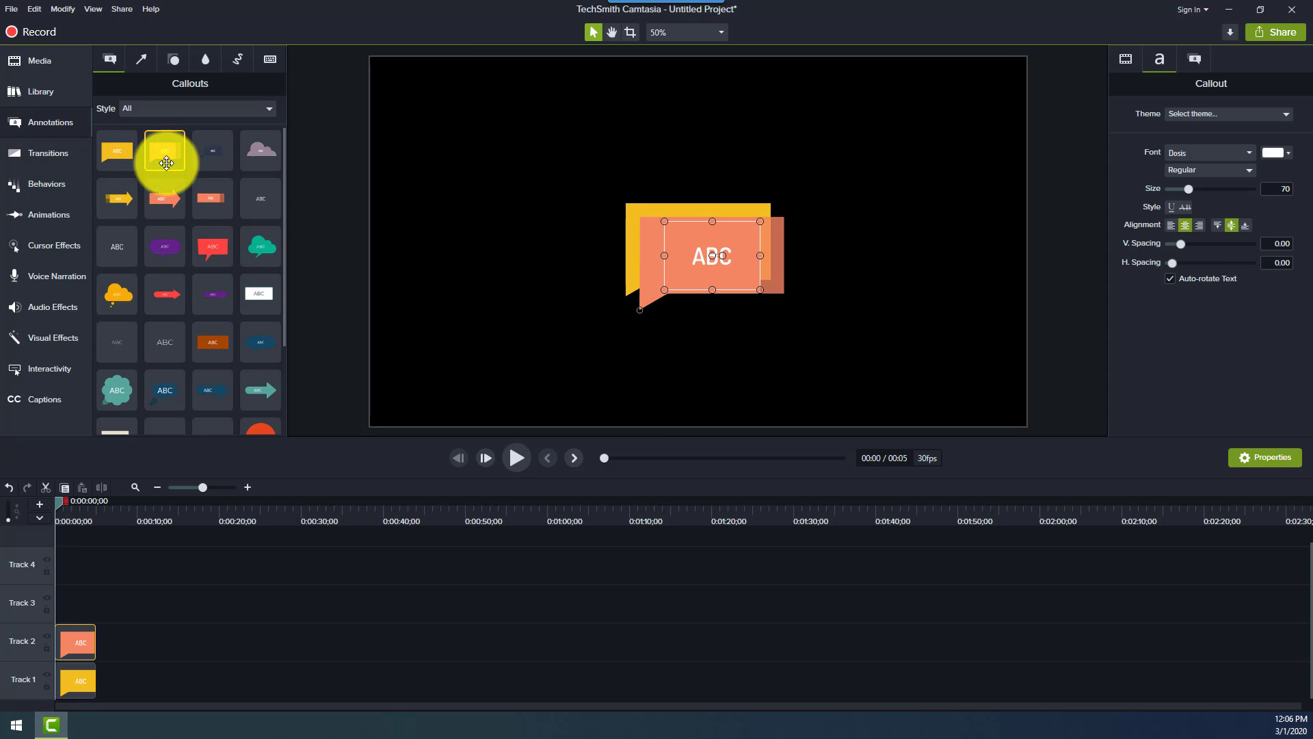